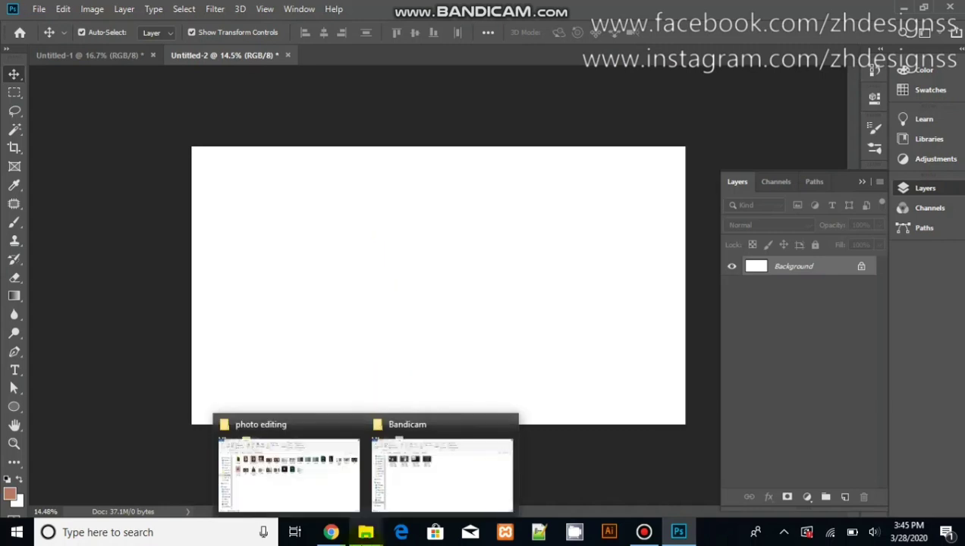
Drag photo 1 from the photo editing folder onto the white Untitled-2 canvas.
{"action": "left_click", "coordinate": [316, 494]}
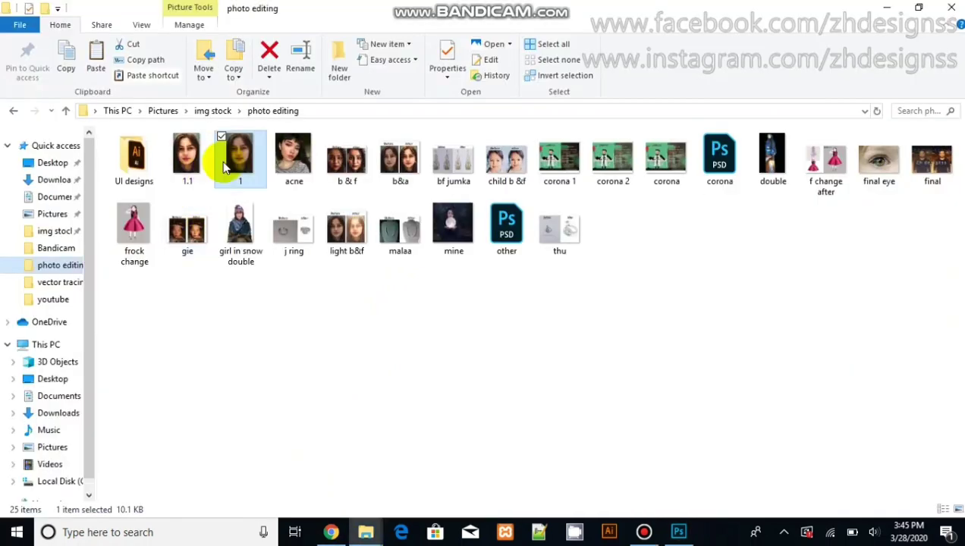
{"action": "mouse_move", "coordinate": [232, 159]}
{"action": "left_mouse_down"}
{"action": "mouse_move", "coordinate": [396, 364]}
{"action": "mouse_move", "coordinate": [542, 376]}
{"action": "mouse_move", "coordinate": [465, 269]}
{"action": "mouse_move", "coordinate": [598, 197]}
{"action": "mouse_move", "coordinate": [530, 146]}
{"action": "left_mouse_up"}
Scale the placed photo 1 down, centre it on the canvas, and commit the placement.
{"action": "left_click_drag", "start_coordinate": [478, 254], "coordinate": [461, 318]}
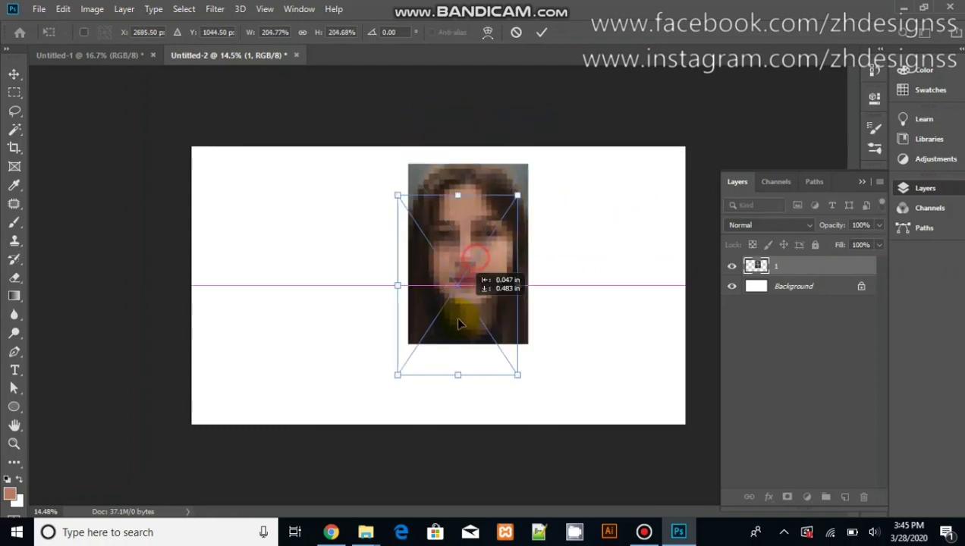
{"action": "left_click", "coordinate": [541, 32]}
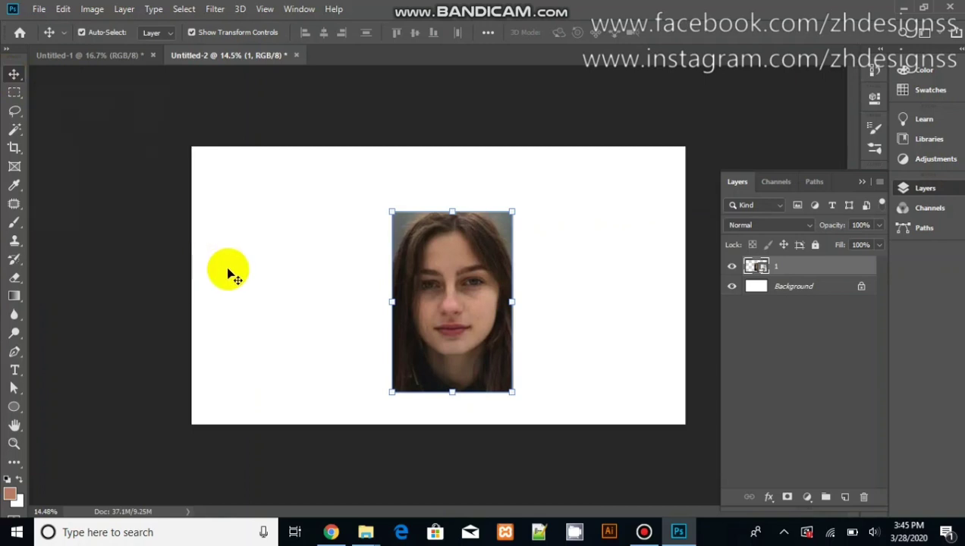
Move photo 1 to the right half of the canvas with transform controls briefly hidden.
{"action": "left_click", "coordinate": [191, 32]}
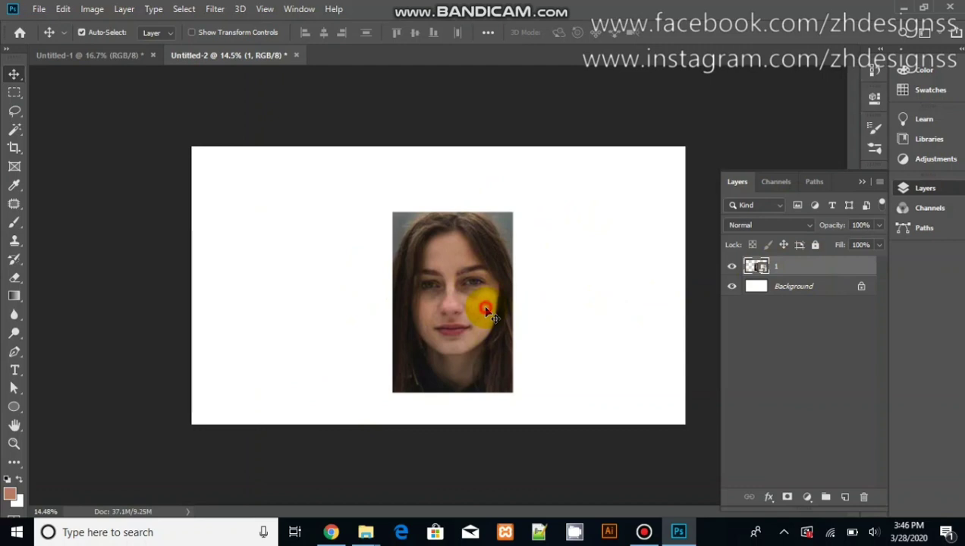
{"action": "mouse_move", "coordinate": [486, 309]}
{"action": "left_mouse_down"}
{"action": "mouse_move", "coordinate": [666, 328]}
{"action": "mouse_move", "coordinate": [243, 295]}
{"action": "mouse_move", "coordinate": [233, 347]}
{"action": "mouse_move", "coordinate": [562, 289]}
{"action": "left_mouse_up"}
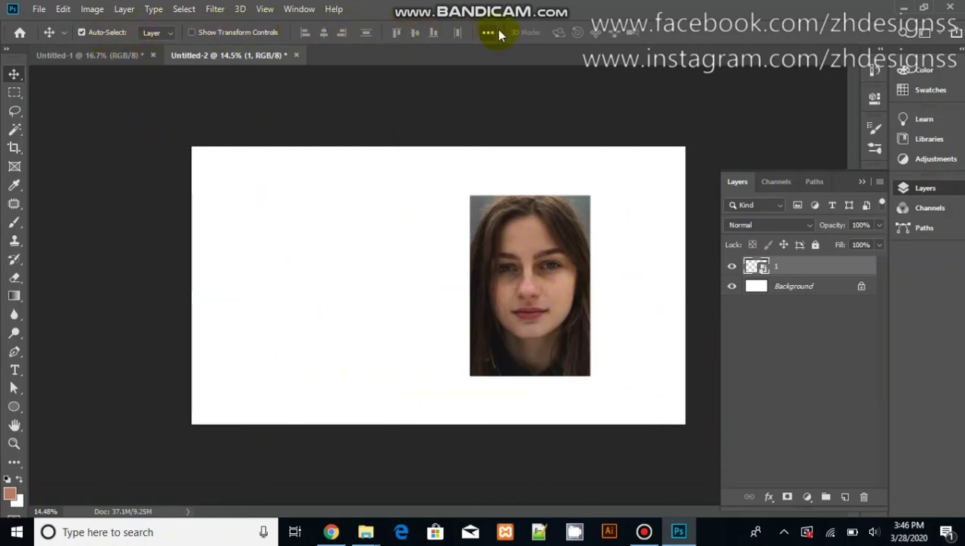
{"action": "left_click", "coordinate": [192, 33]}
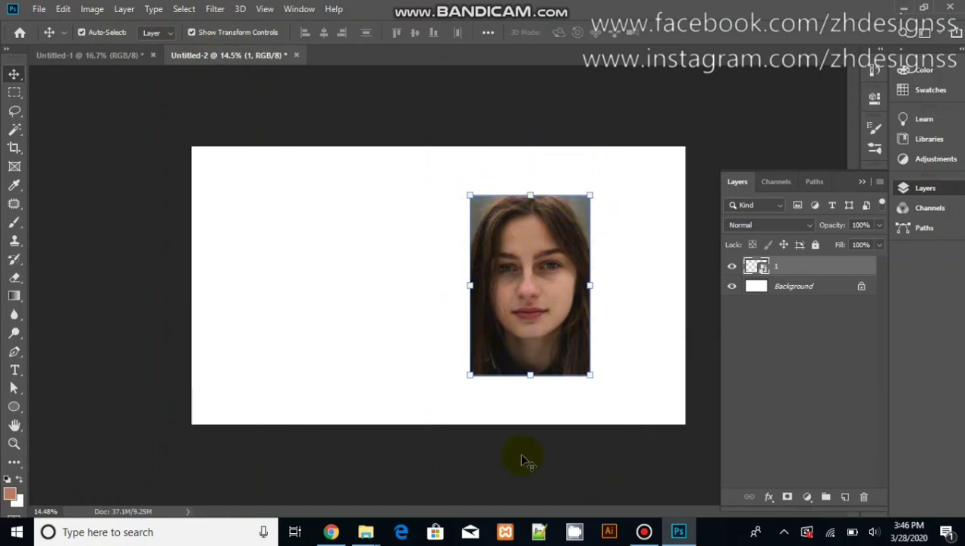
{"action": "left_click", "coordinate": [399, 322]}
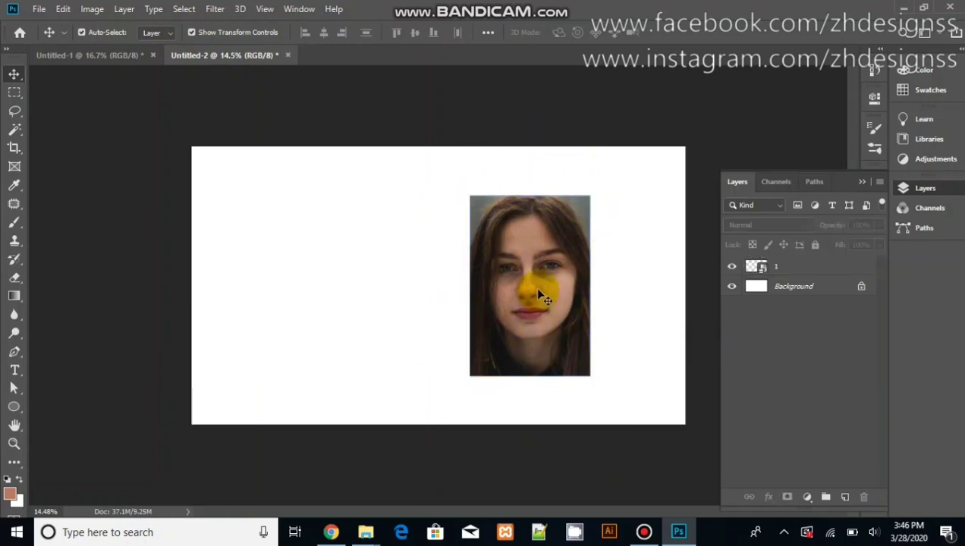
{"action": "left_click", "coordinate": [537, 291]}
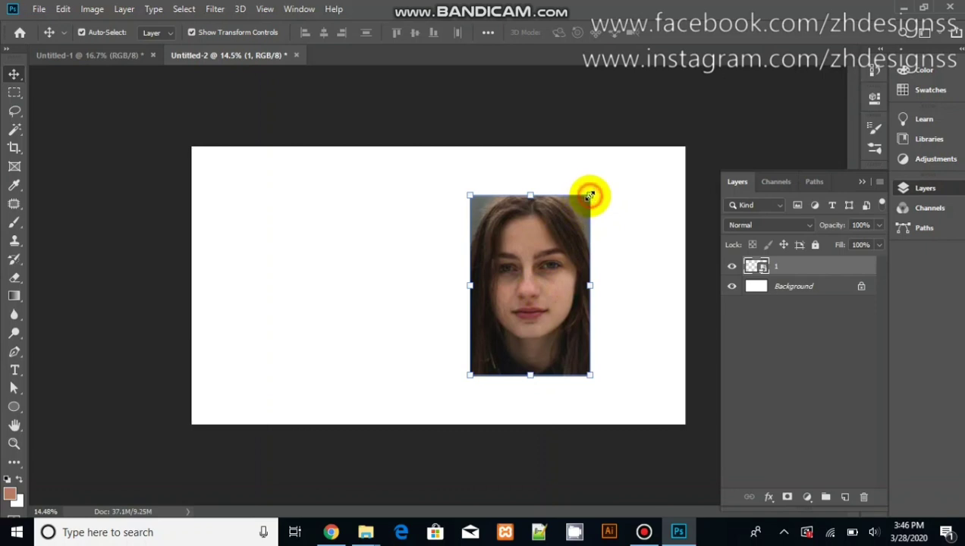
Resize photo 1 slightly smaller from its top-right corner, discarding one attempt, and commit.
{"action": "left_click_drag", "start_coordinate": [591, 195], "coordinate": [660, 148]}
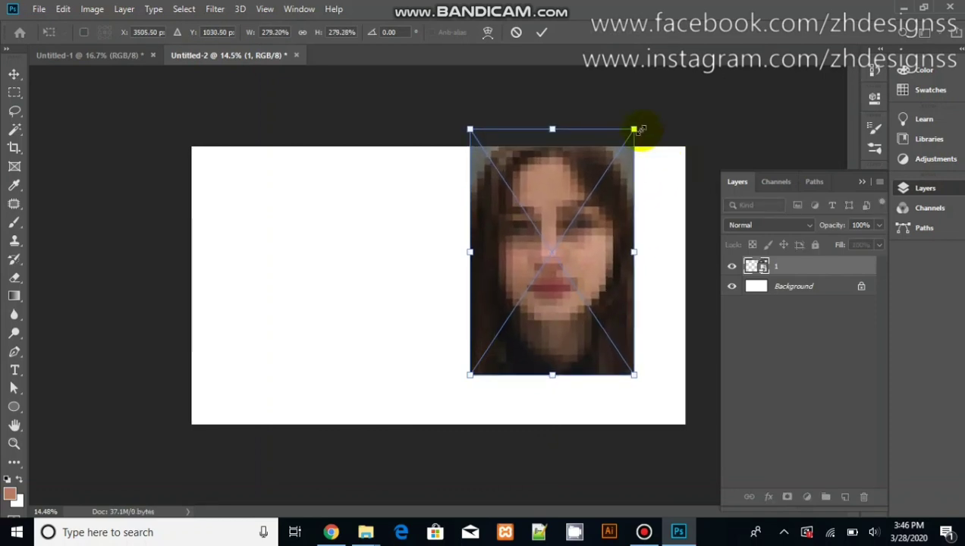
{"action": "mouse_move", "coordinate": [636, 129]}
{"action": "left_mouse_down"}
{"action": "mouse_move", "coordinate": [567, 213]}
{"action": "mouse_move", "coordinate": [722, 122]}
{"action": "mouse_move", "coordinate": [512, 280]}
{"action": "mouse_move", "coordinate": [782, 116]}
{"action": "mouse_move", "coordinate": [608, 245]}
{"action": "left_mouse_up"}
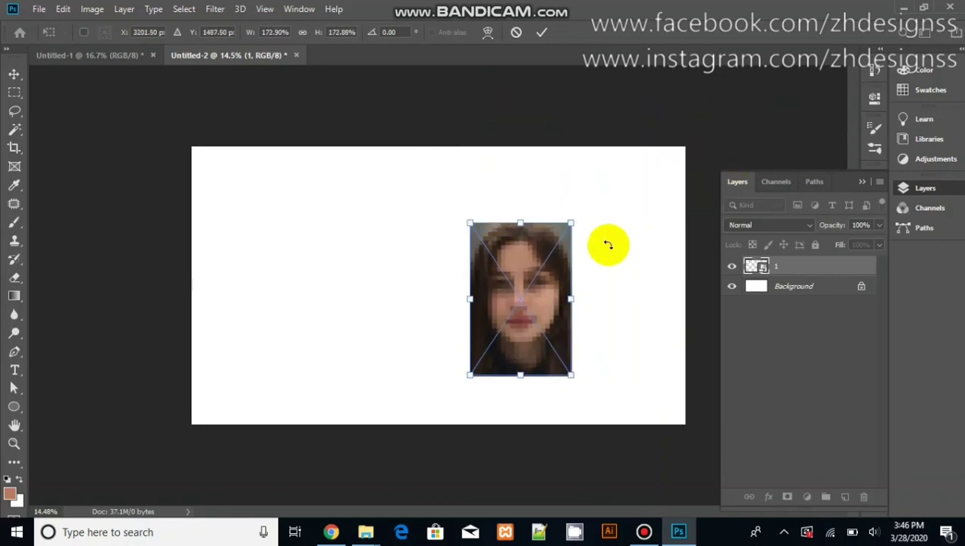
{"action": "left_click", "coordinate": [541, 33]}
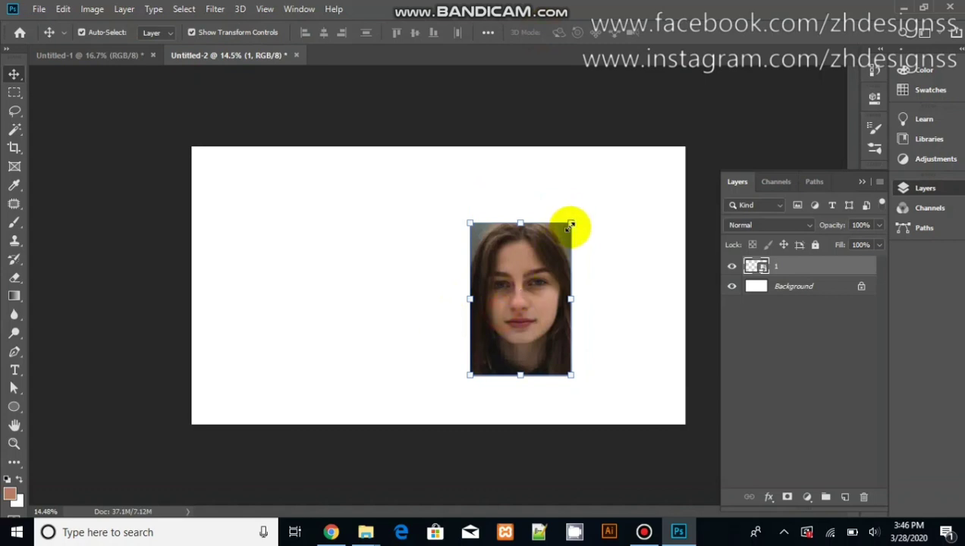
{"action": "mouse_move", "coordinate": [570, 225]}
{"action": "left_mouse_down"}
{"action": "mouse_move", "coordinate": [596, 200]}
{"action": "mouse_move", "coordinate": [554, 183]}
{"action": "mouse_move", "coordinate": [530, 190]}
{"action": "mouse_move", "coordinate": [695, 189]}
{"action": "mouse_move", "coordinate": [524, 221]}
{"action": "mouse_move", "coordinate": [526, 258]}
{"action": "mouse_move", "coordinate": [601, 205]}
{"action": "mouse_move", "coordinate": [584, 153]}
{"action": "left_mouse_up"}
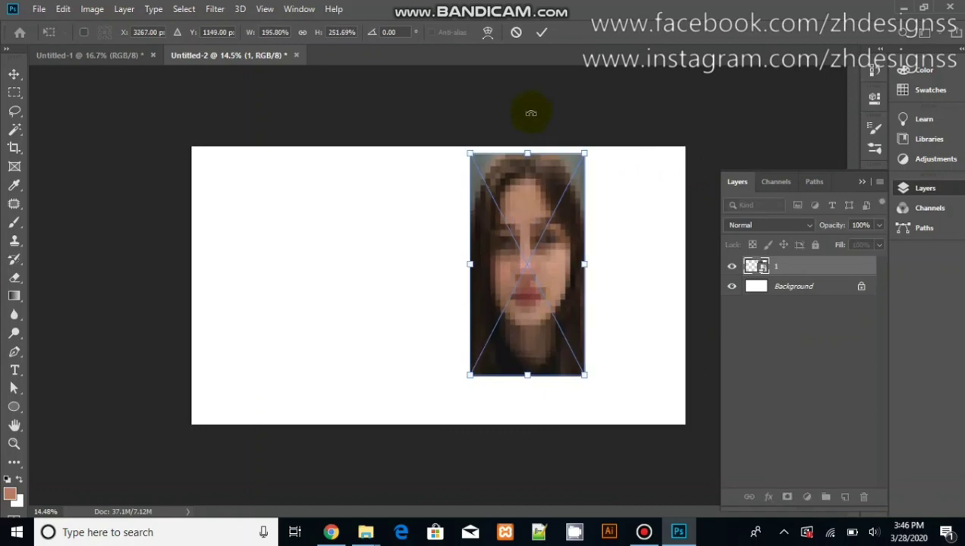
{"action": "left_click", "coordinate": [516, 32]}
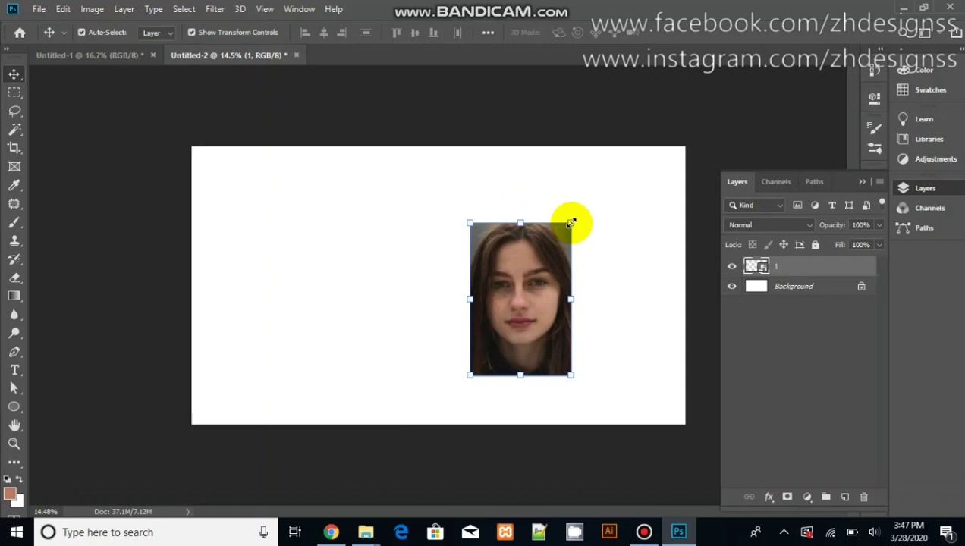
{"action": "left_click_drag", "start_coordinate": [570, 223], "coordinate": [597, 195]}
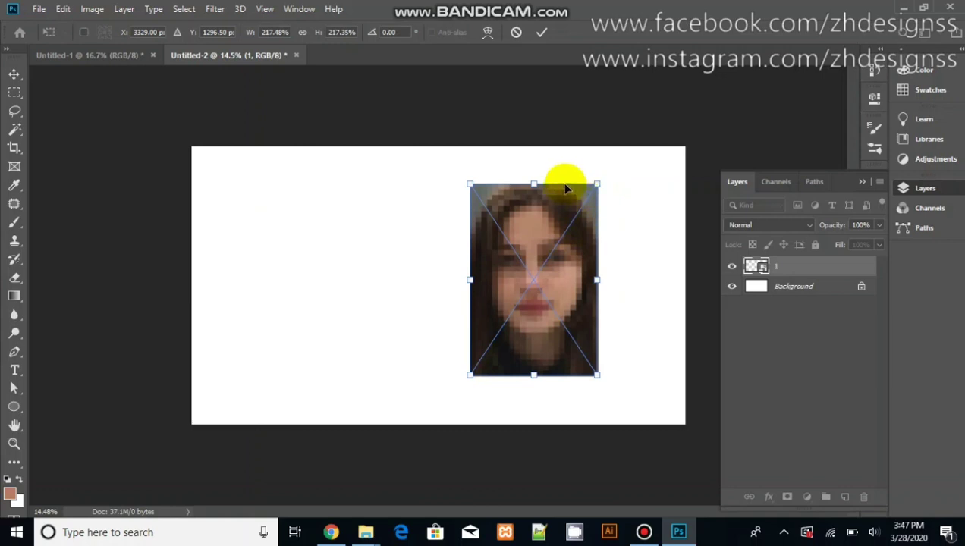
{"action": "mouse_move", "coordinate": [596, 184]}
{"action": "left_mouse_down"}
{"action": "mouse_move", "coordinate": [616, 191]}
{"action": "mouse_move", "coordinate": [574, 211]}
{"action": "left_mouse_up"}
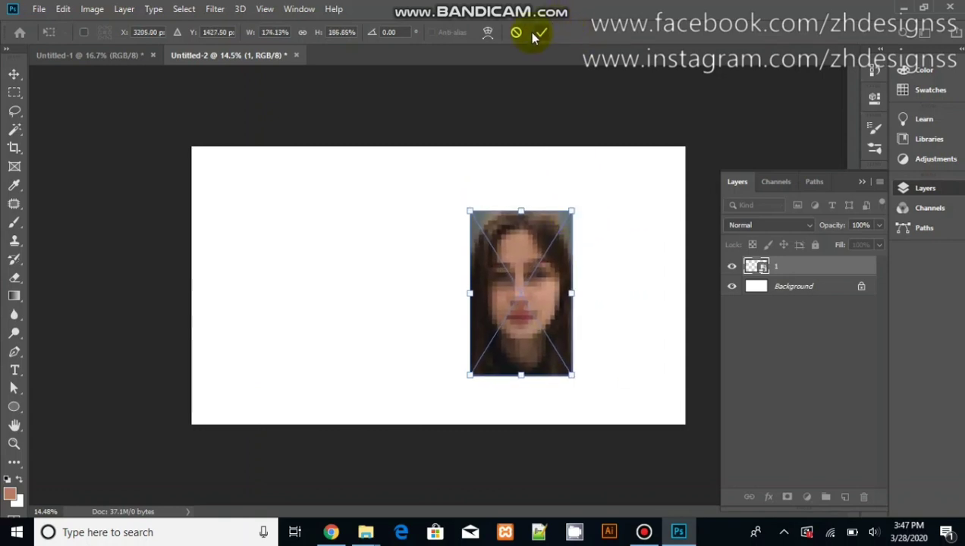
{"action": "left_click", "coordinate": [541, 32]}
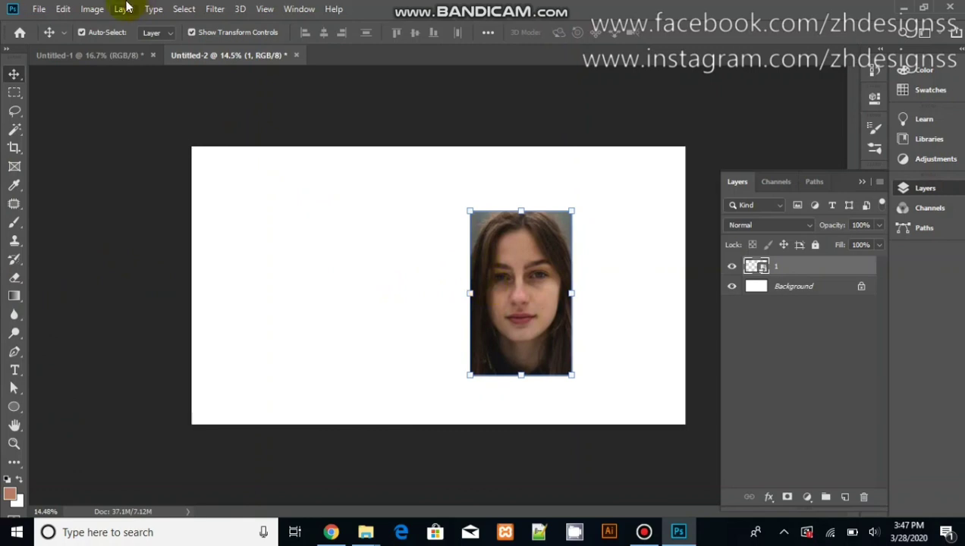
After browsing Edit > Transform, put photo 1 into Free Transform with Ctrl+T.
{"action": "left_click", "coordinate": [64, 8]}
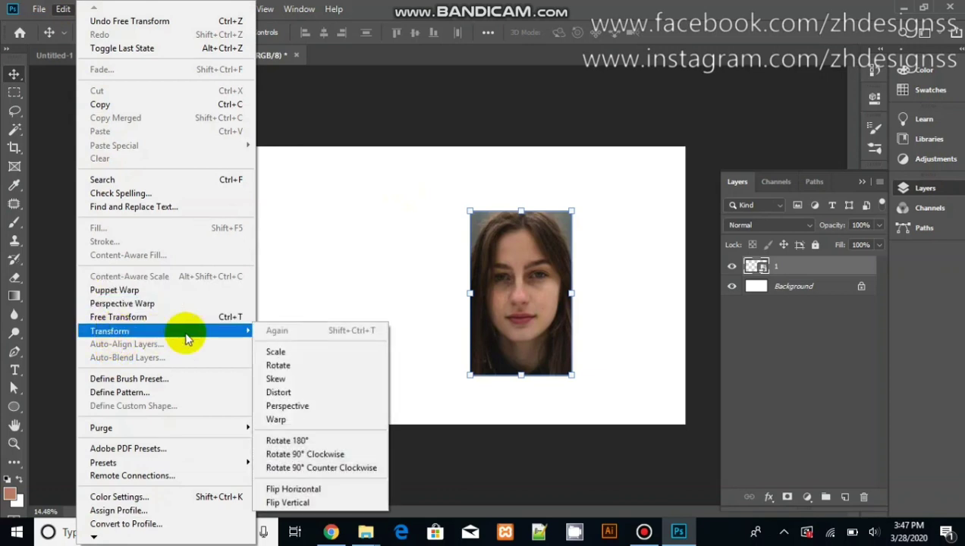
{"action": "mouse_move", "coordinate": [110, 331]}
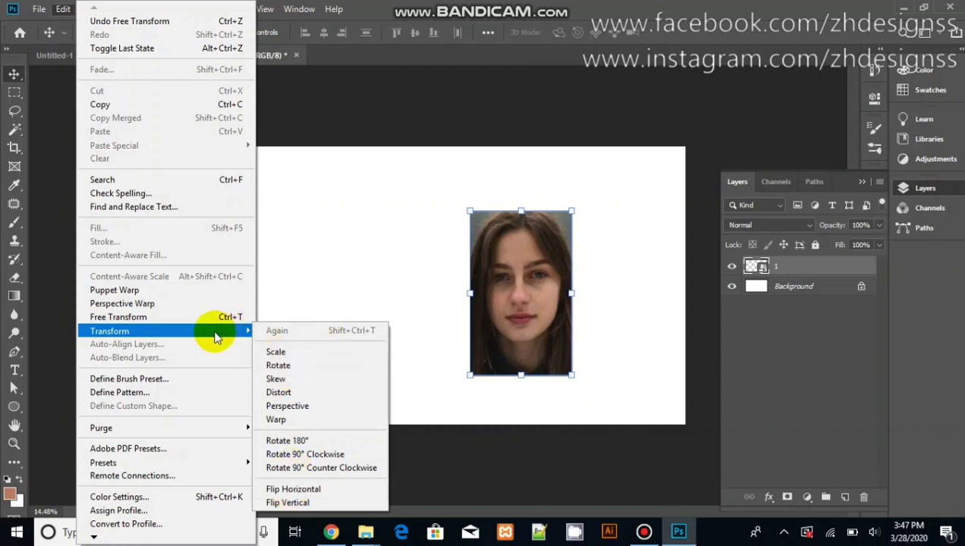
{"action": "left_click", "coordinate": [479, 260]}
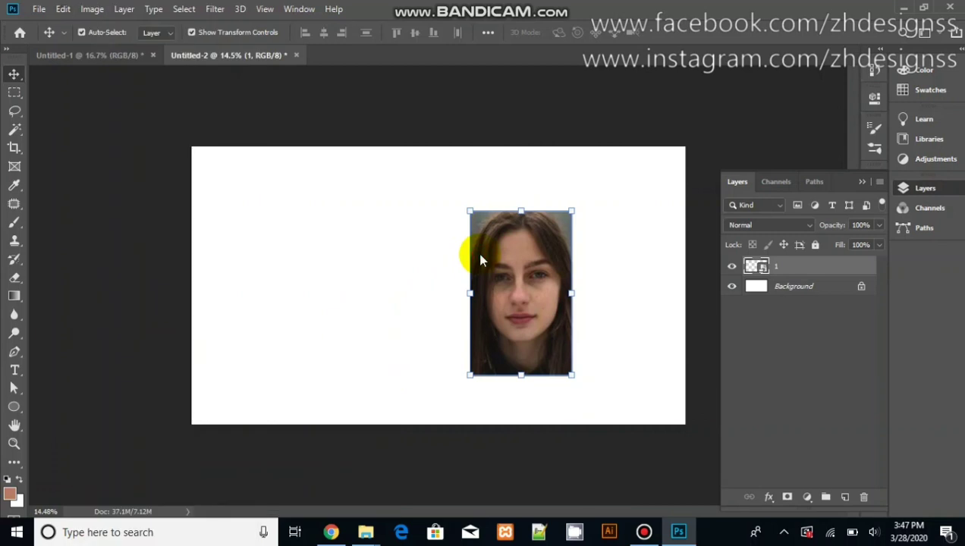
{"action": "right_click", "coordinate": [479, 261]}
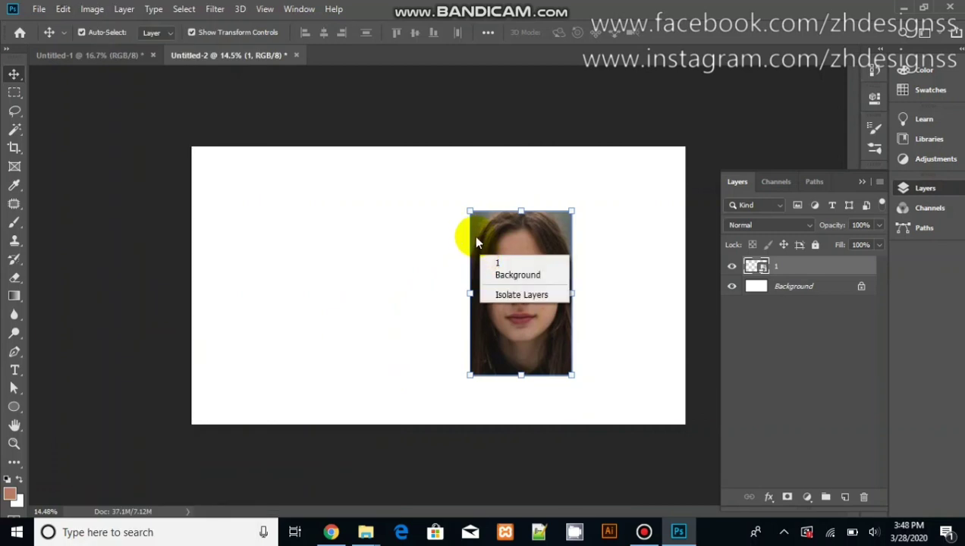
{"action": "left_click", "coordinate": [473, 236]}
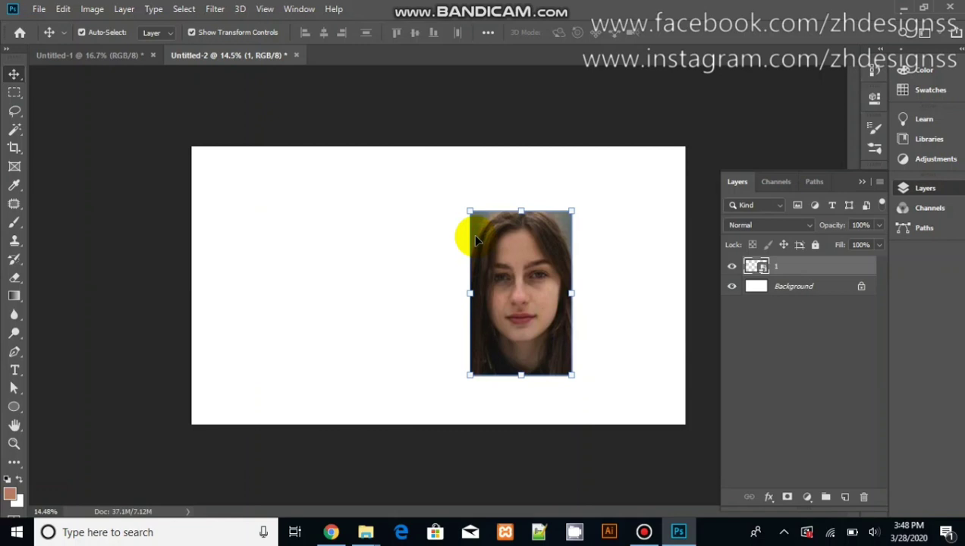
{"action": "key", "text": "ctrl+t"}
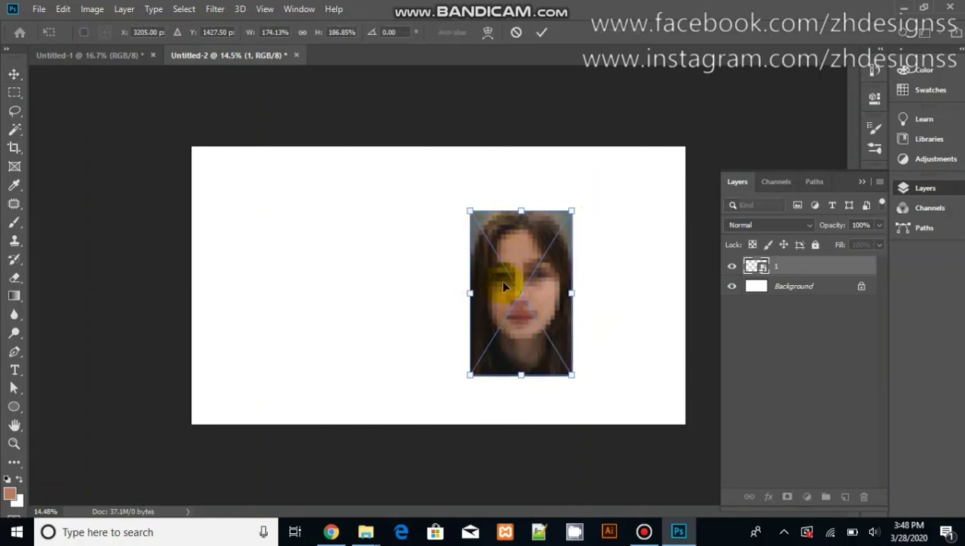
Scale photo 1 to about 185% by 199% and shift it just left of centre.
{"action": "right_click", "coordinate": [503, 283]}
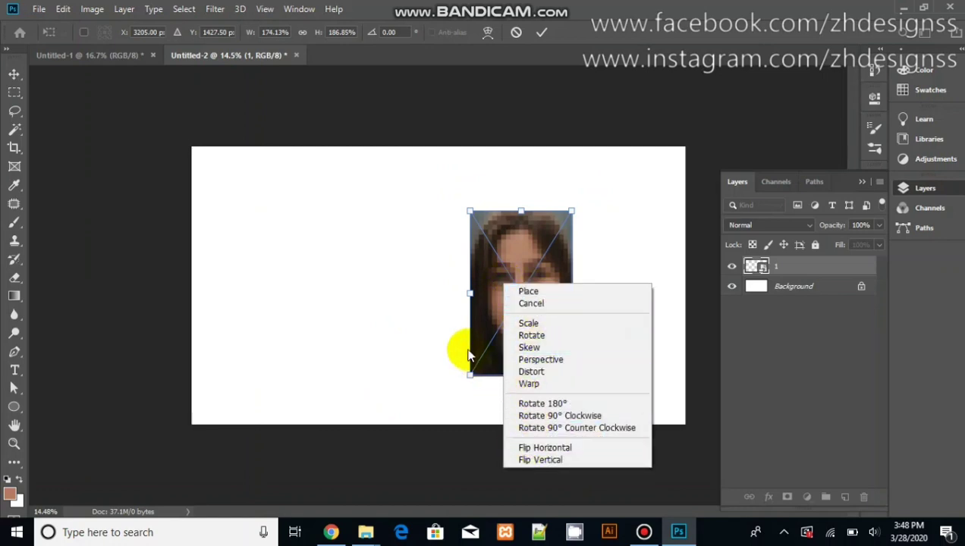
{"action": "left_click", "coordinate": [536, 334]}
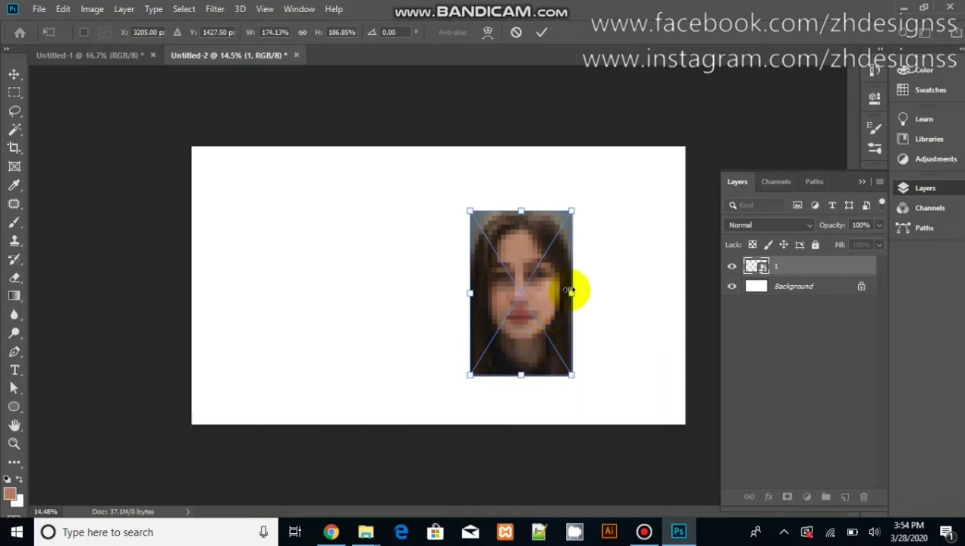
{"action": "left_click_drag", "start_coordinate": [571, 291], "coordinate": [653, 293]}
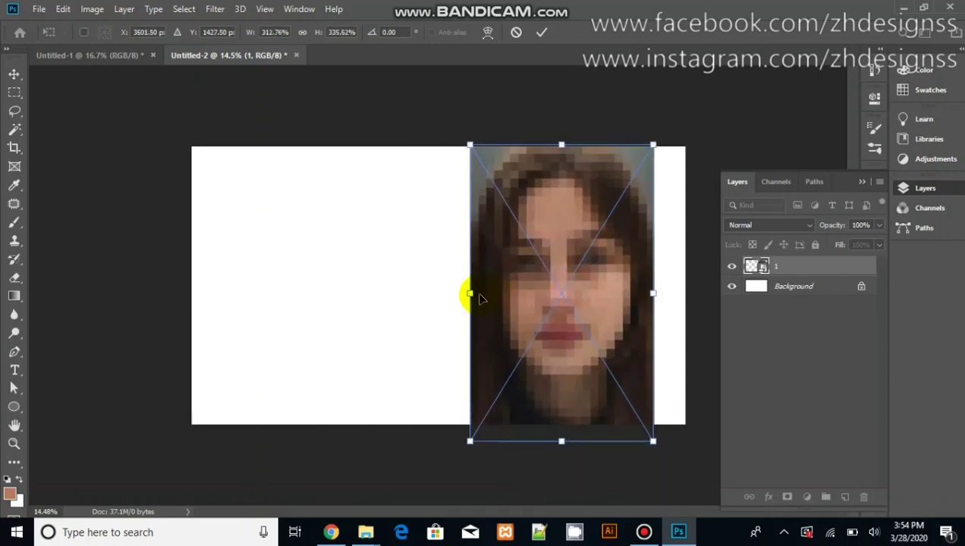
{"action": "left_click_drag", "start_coordinate": [559, 441], "coordinate": [531, 323]}
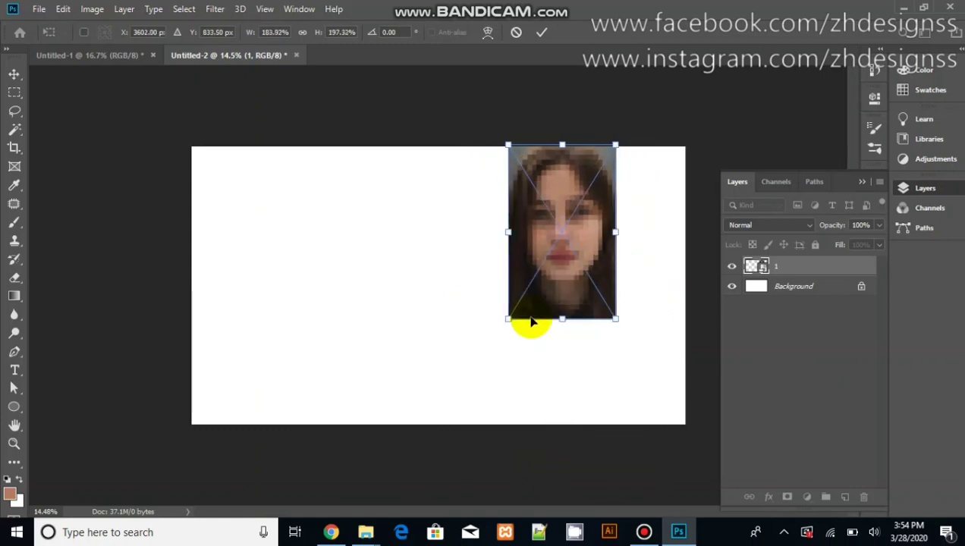
{"action": "mouse_move", "coordinate": [506, 230]}
{"action": "left_mouse_down"}
{"action": "mouse_move", "coordinate": [578, 232]}
{"action": "mouse_move", "coordinate": [459, 231]}
{"action": "left_mouse_up"}
{"action": "left_click_drag", "start_coordinate": [560, 233], "coordinate": [489, 291]}
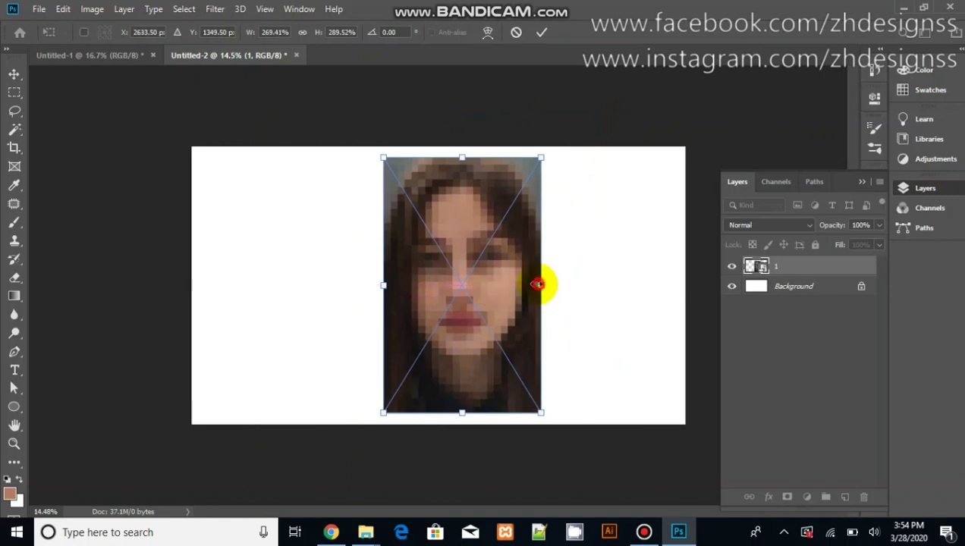
{"action": "mouse_move", "coordinate": [541, 285]}
{"action": "left_mouse_down"}
{"action": "mouse_move", "coordinate": [473, 285]}
{"action": "mouse_move", "coordinate": [492, 284]}
{"action": "left_mouse_up"}
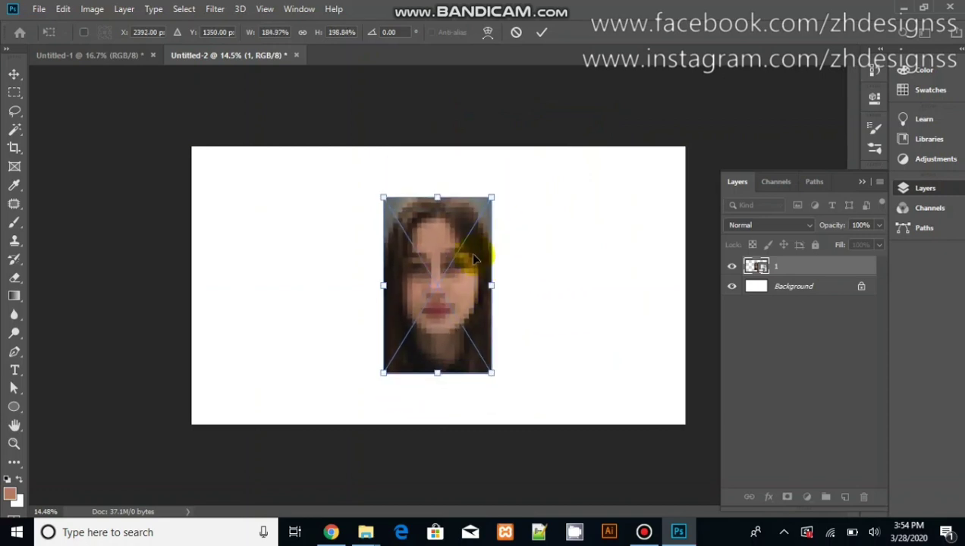
Rotate photo 1 to roughly 41.61° in Rotate mode.
{"action": "right_click", "coordinate": [473, 257]}
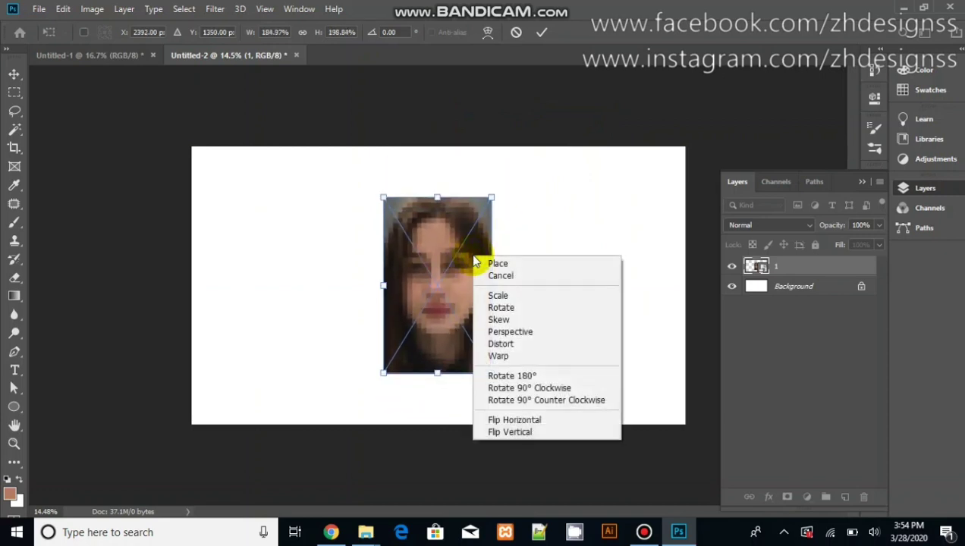
{"action": "left_click", "coordinate": [489, 307]}
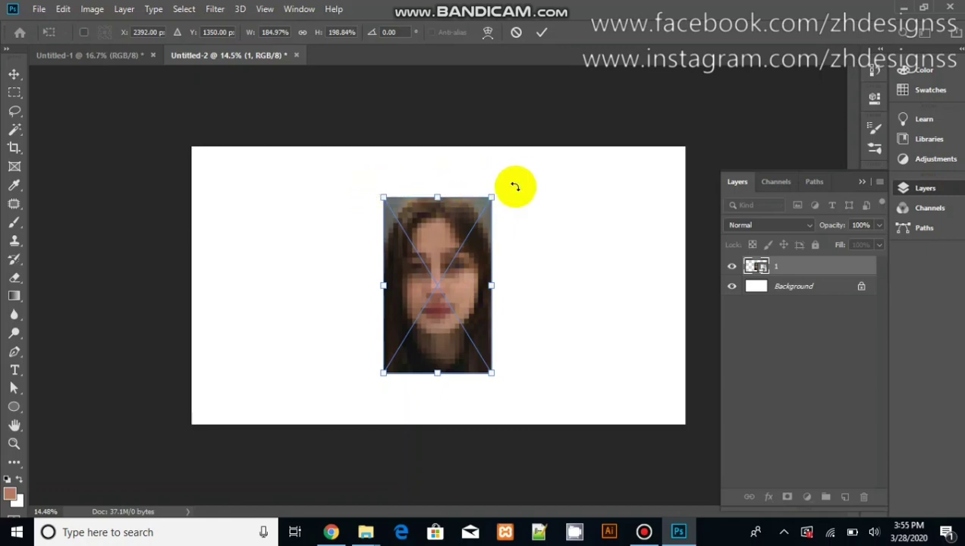
{"action": "mouse_move", "coordinate": [516, 186]}
{"action": "left_mouse_down"}
{"action": "mouse_move", "coordinate": [393, 198]}
{"action": "mouse_move", "coordinate": [527, 206]}
{"action": "left_mouse_up"}
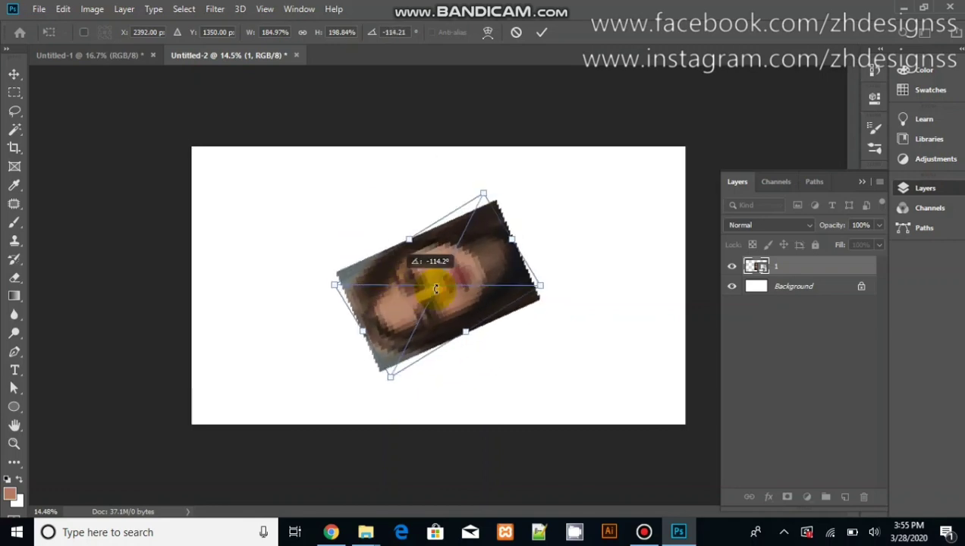
Skew photo 1 into a slanted diamond, pushing its top edge to the right.
{"action": "right_click", "coordinate": [480, 253]}
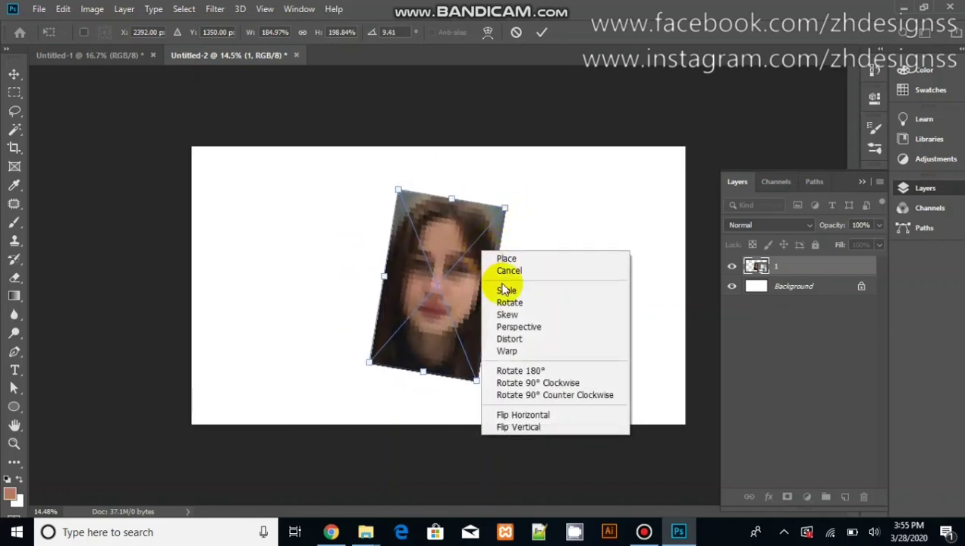
{"action": "left_click", "coordinate": [515, 315]}
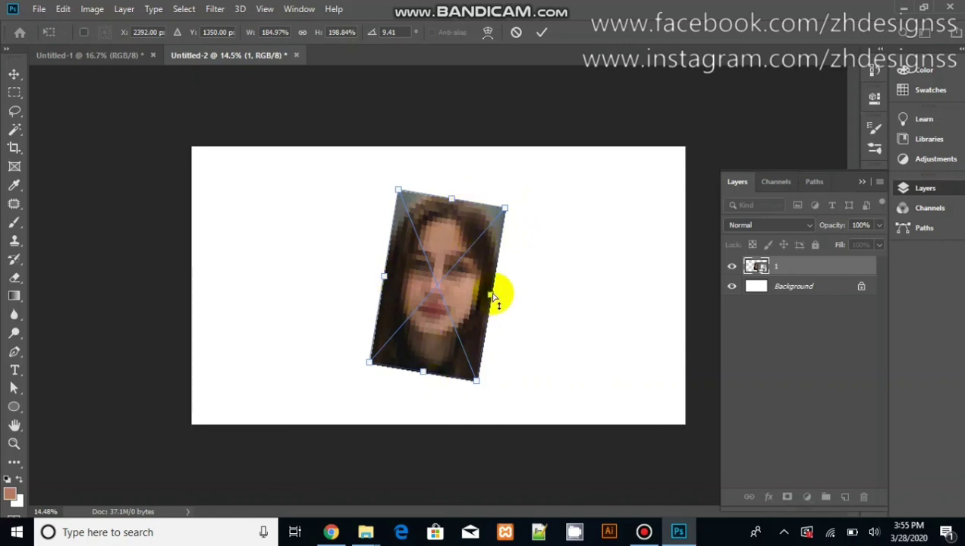
{"action": "left_click_drag", "start_coordinate": [494, 298], "coordinate": [475, 364]}
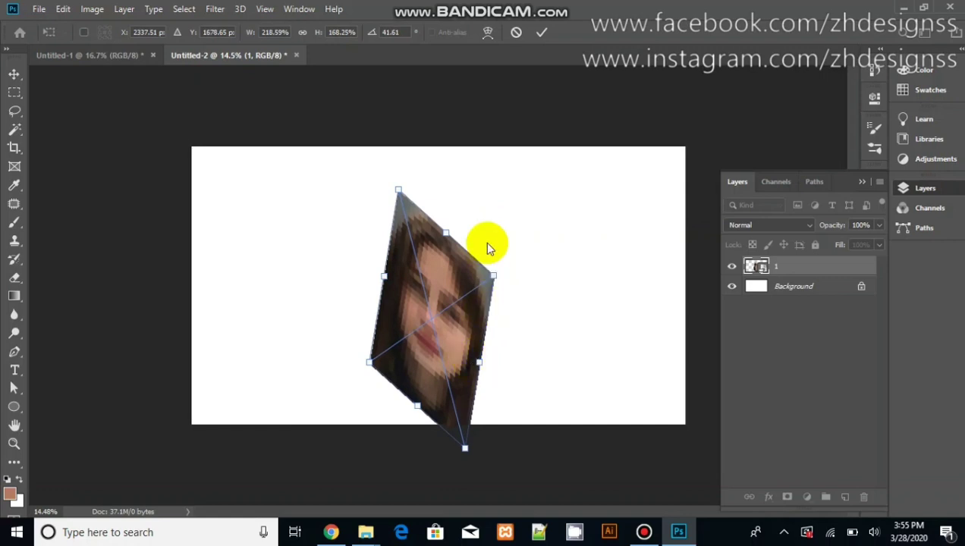
{"action": "left_click", "coordinate": [445, 229]}
{"action": "left_click_drag", "start_coordinate": [446, 229], "coordinate": [498, 280]}
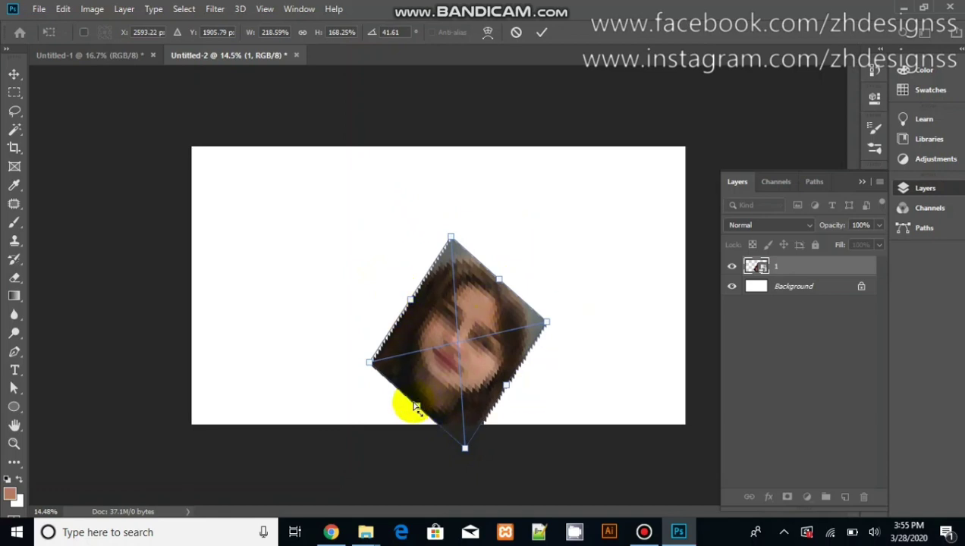
In Perspective mode, pull photo 1's bottom corner up into a flatter parallelogram tilted 14.53°.
{"action": "right_click", "coordinate": [442, 316]}
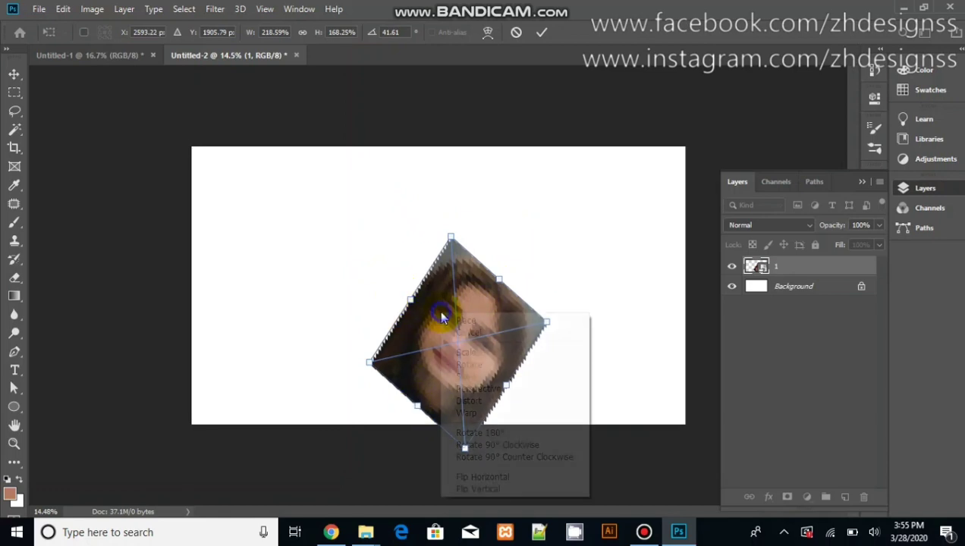
{"action": "left_click", "coordinate": [479, 389]}
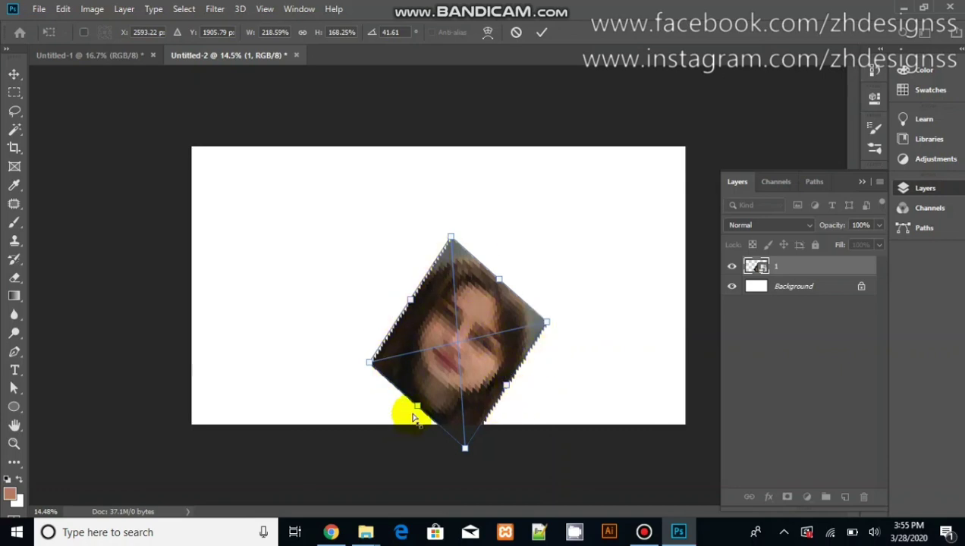
{"action": "mouse_move", "coordinate": [512, 395]}
{"action": "left_mouse_down"}
{"action": "mouse_move", "coordinate": [489, 322]}
{"action": "mouse_move", "coordinate": [477, 340]}
{"action": "left_mouse_up"}
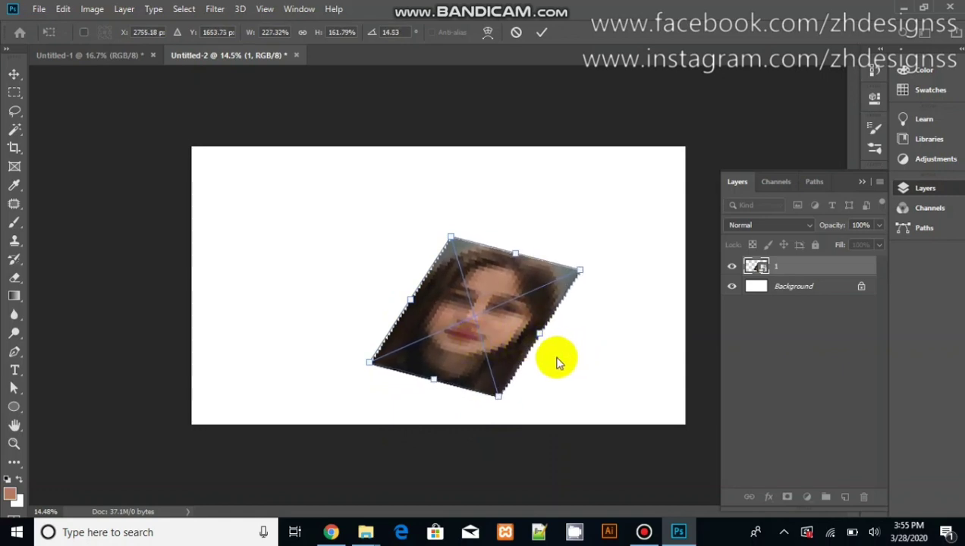
In Distort mode, level photo 1's top and bottom edges at 259.80% by 141.56%.
{"action": "right_click", "coordinate": [471, 323]}
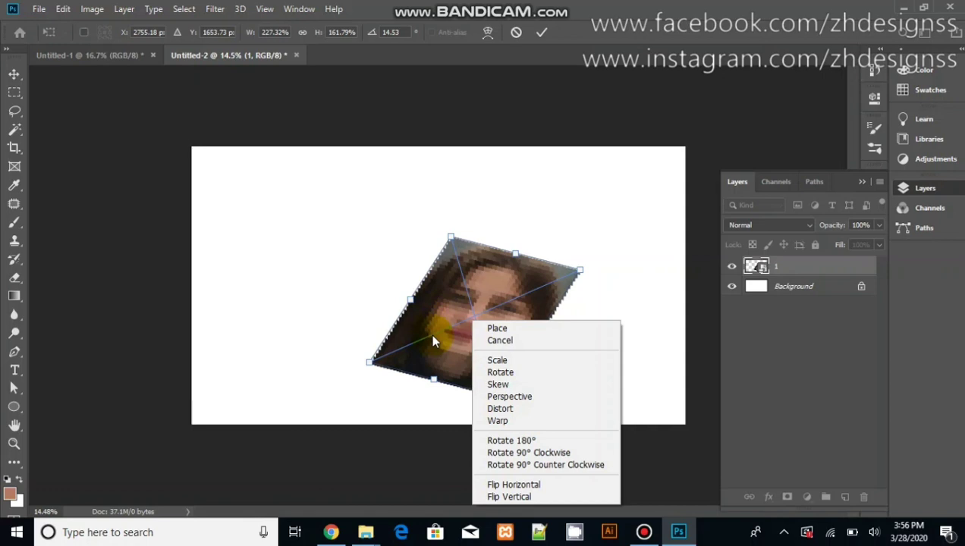
{"action": "left_click", "coordinate": [550, 410]}
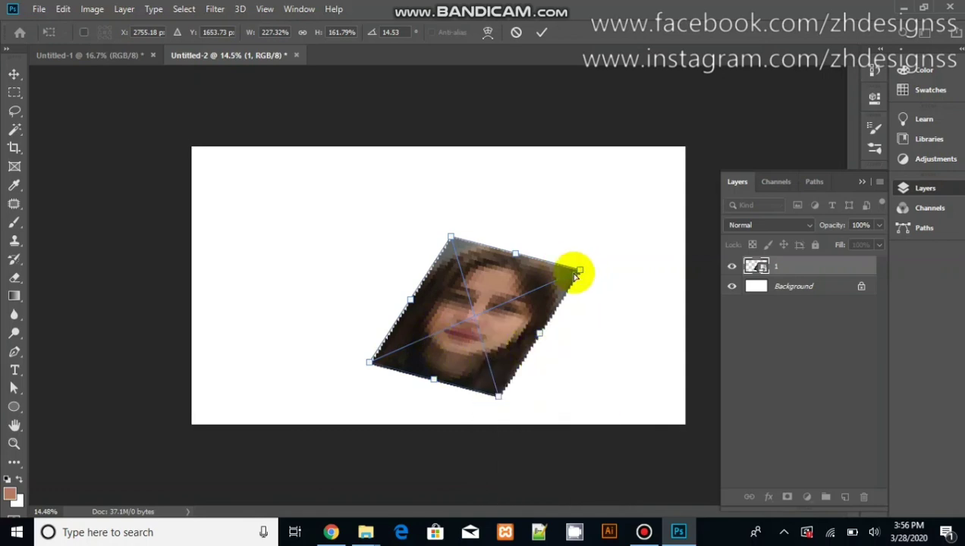
{"action": "mouse_move", "coordinate": [538, 336]}
{"action": "left_mouse_down"}
{"action": "mouse_move", "coordinate": [484, 286]}
{"action": "mouse_move", "coordinate": [602, 318]}
{"action": "left_mouse_up"}
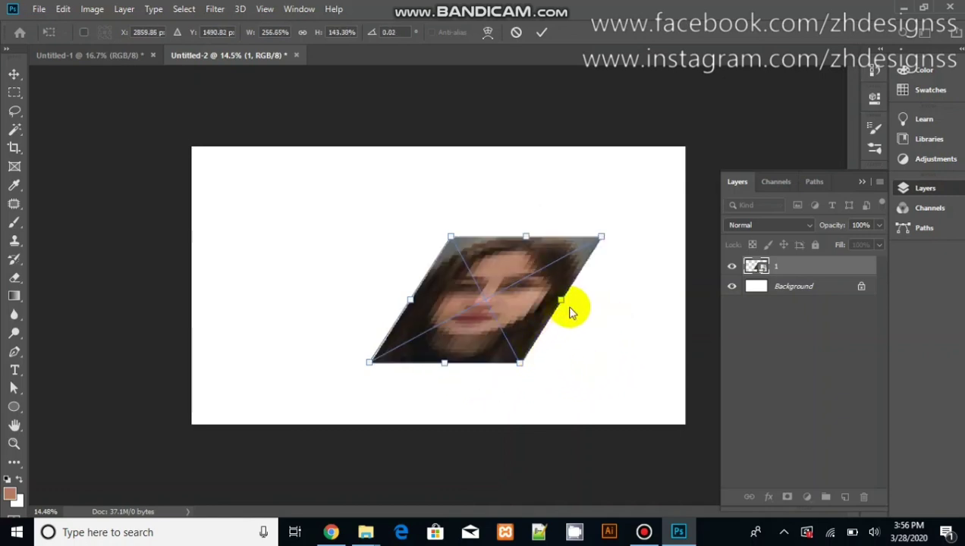
{"action": "mouse_move", "coordinate": [559, 302]}
{"action": "left_mouse_down"}
{"action": "mouse_move", "coordinate": [543, 331]}
{"action": "mouse_move", "coordinate": [536, 310]}
{"action": "mouse_move", "coordinate": [488, 283]}
{"action": "left_mouse_up"}
Apply a Warp grid to photo 1 and bend its top-right corner and lower-right curve.
{"action": "right_click", "coordinate": [482, 292]}
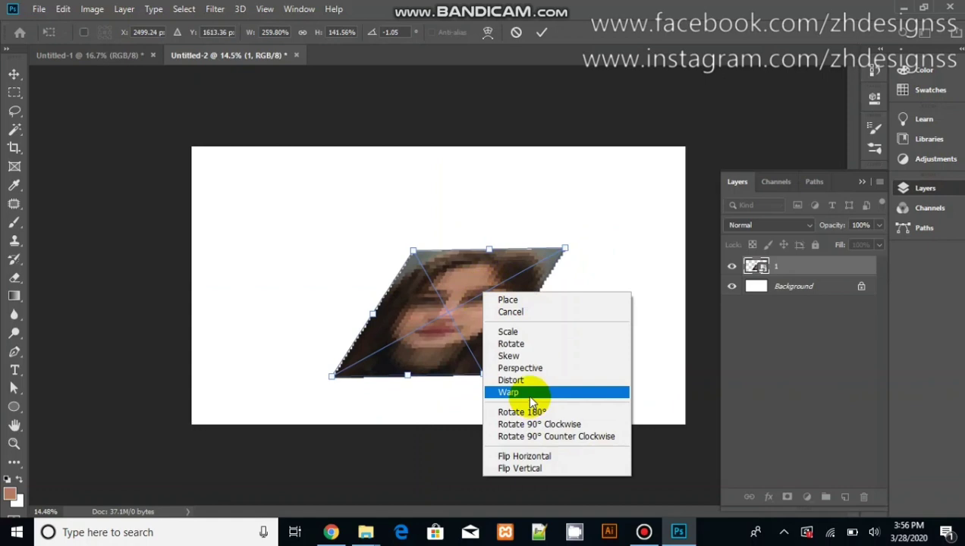
{"action": "left_click", "coordinate": [530, 393]}
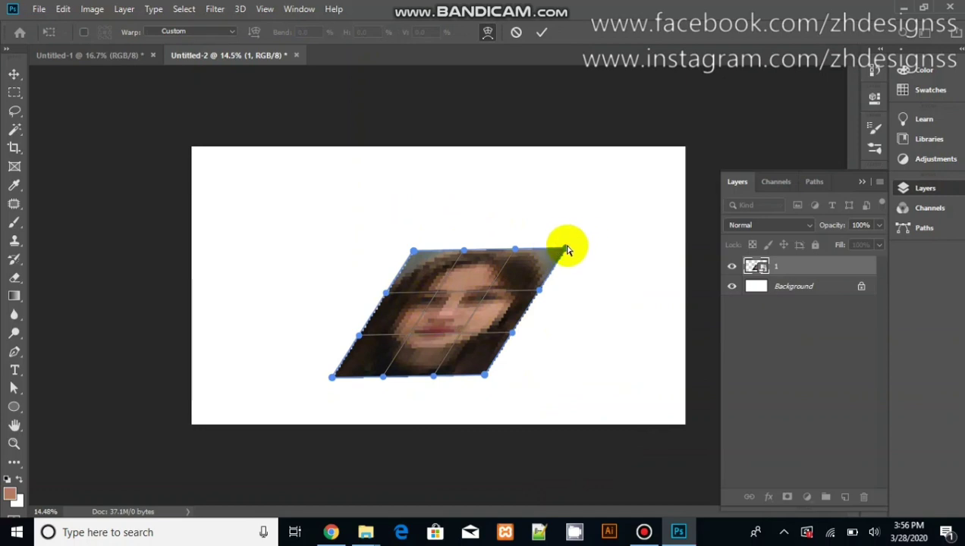
{"action": "left_click_drag", "start_coordinate": [565, 248], "coordinate": [654, 195]}
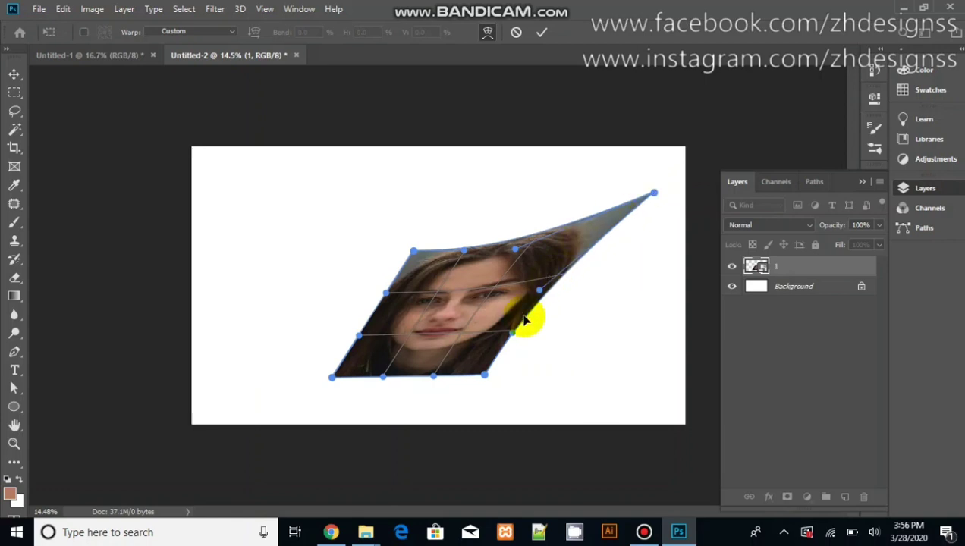
{"action": "mouse_move", "coordinate": [541, 295]}
{"action": "left_mouse_down"}
{"action": "mouse_move", "coordinate": [593, 324]}
{"action": "mouse_move", "coordinate": [638, 329]}
{"action": "mouse_move", "coordinate": [596, 337]}
{"action": "left_mouse_up"}
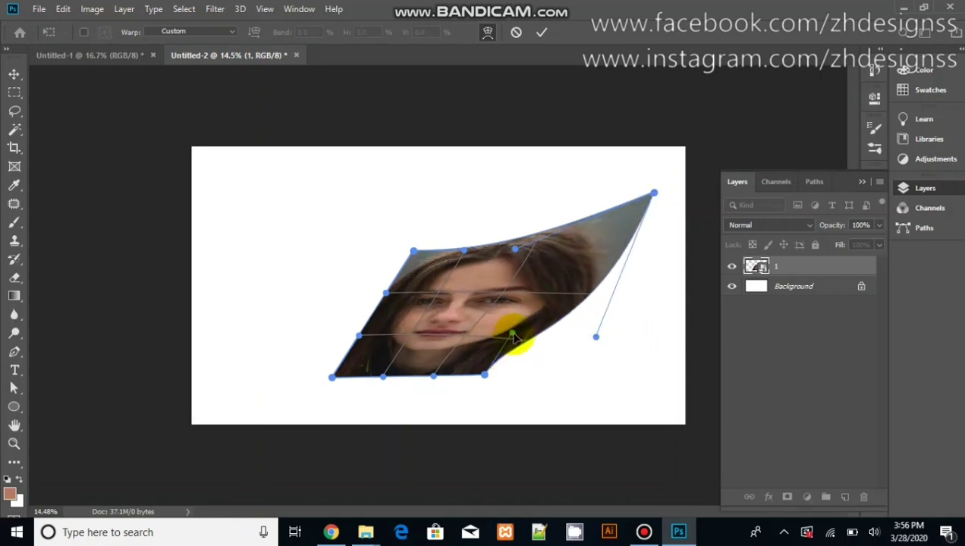
{"action": "mouse_move", "coordinate": [513, 334]}
{"action": "left_mouse_down"}
{"action": "mouse_move", "coordinate": [577, 380]}
{"action": "mouse_move", "coordinate": [610, 385]}
{"action": "mouse_move", "coordinate": [559, 367]}
{"action": "left_mouse_up"}
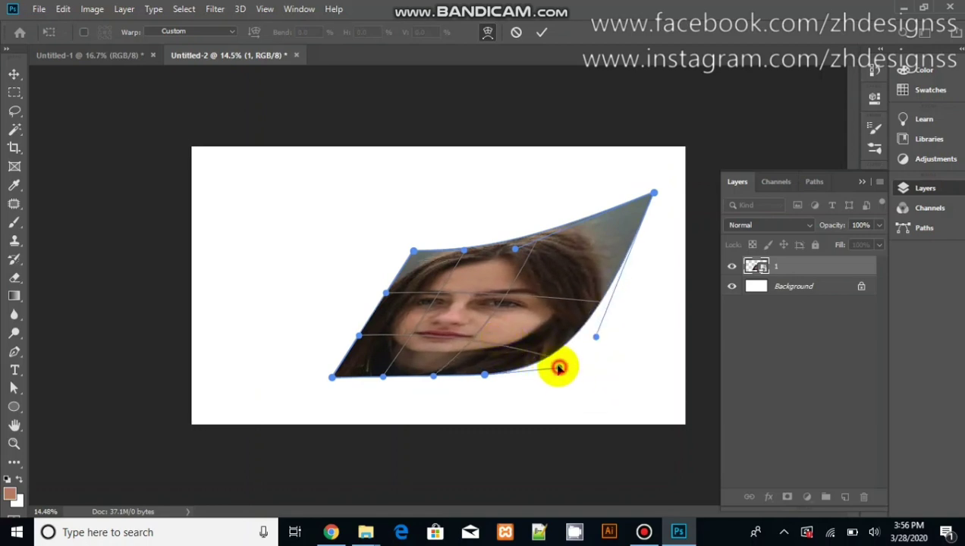
{"action": "left_click_drag", "start_coordinate": [559, 370], "coordinate": [522, 331]}
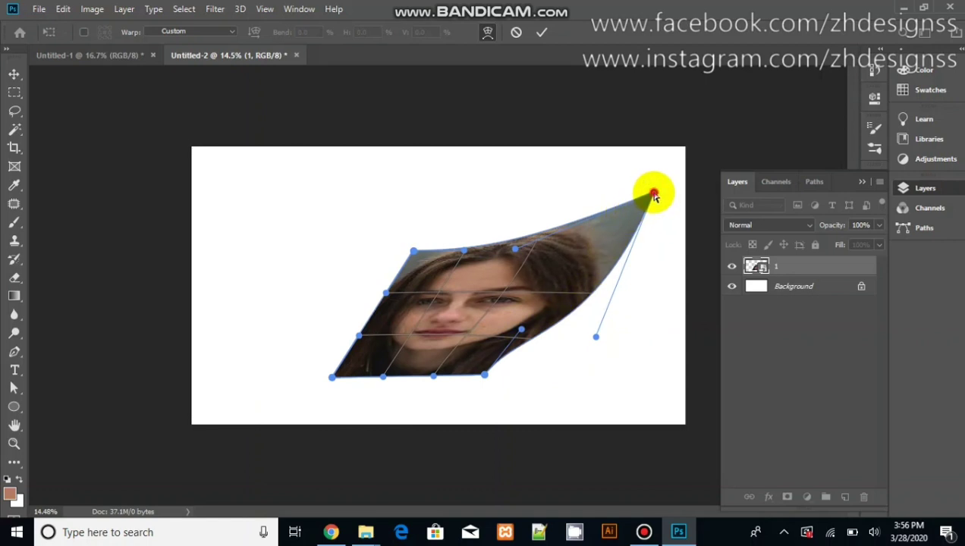
Pull the warp's top-right corner back in and nearly straighten the right edge.
{"action": "left_click_drag", "start_coordinate": [653, 196], "coordinate": [546, 229]}
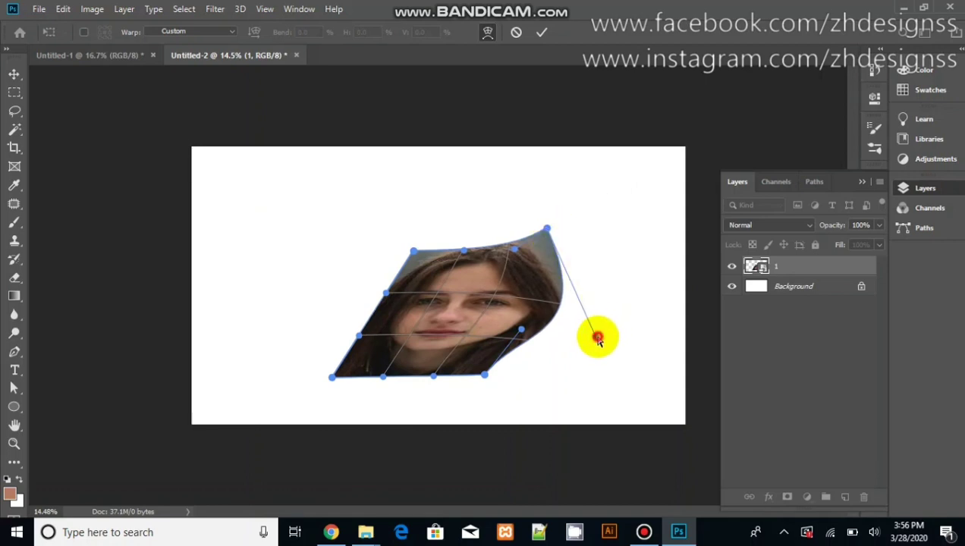
{"action": "left_click_drag", "start_coordinate": [598, 339], "coordinate": [506, 334]}
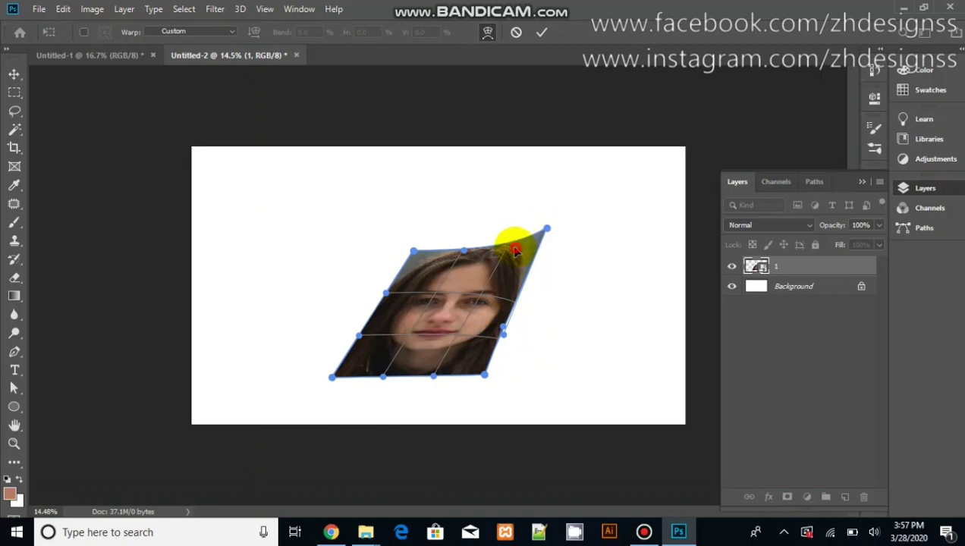
{"action": "left_click_drag", "start_coordinate": [512, 239], "coordinate": [514, 243]}
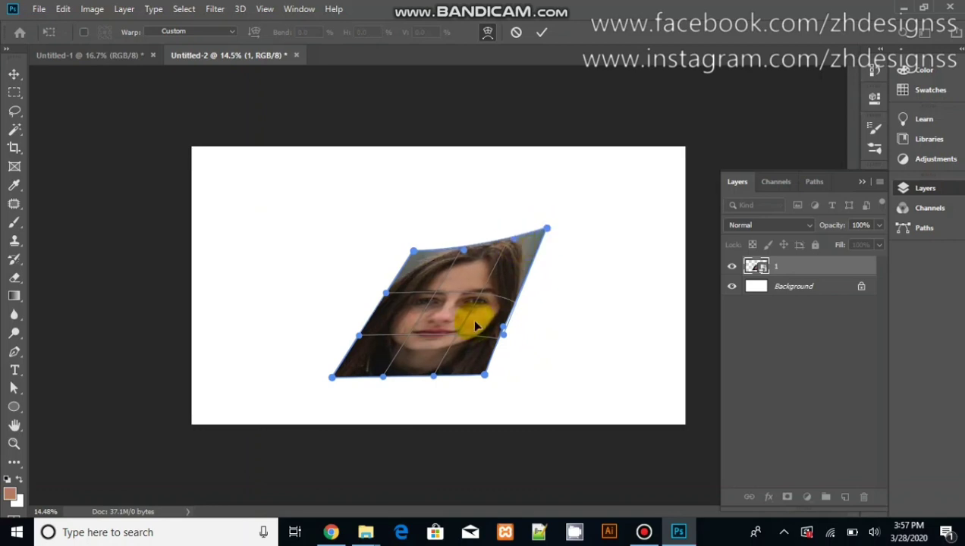
{"action": "left_click_drag", "start_coordinate": [547, 227], "coordinate": [531, 241]}
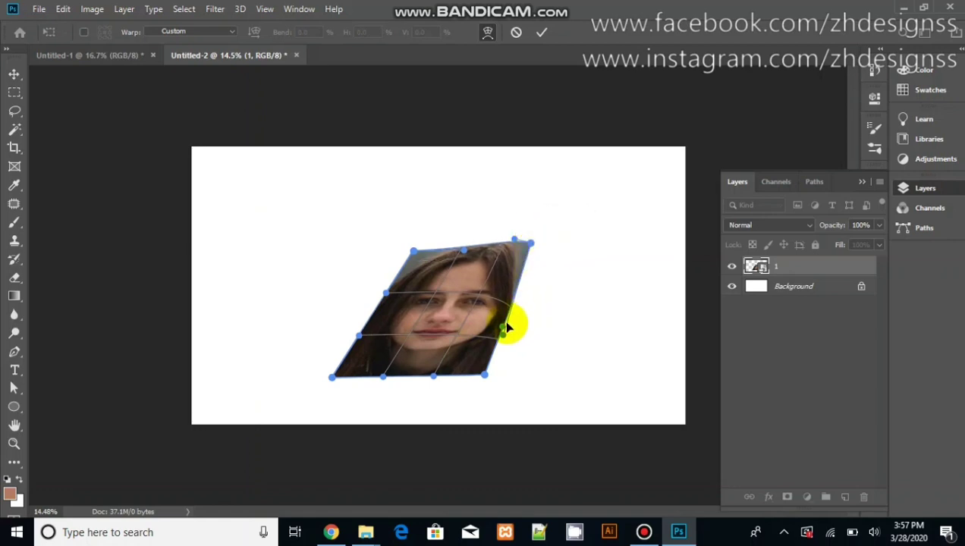
{"action": "left_click_drag", "start_coordinate": [502, 329], "coordinate": [503, 334]}
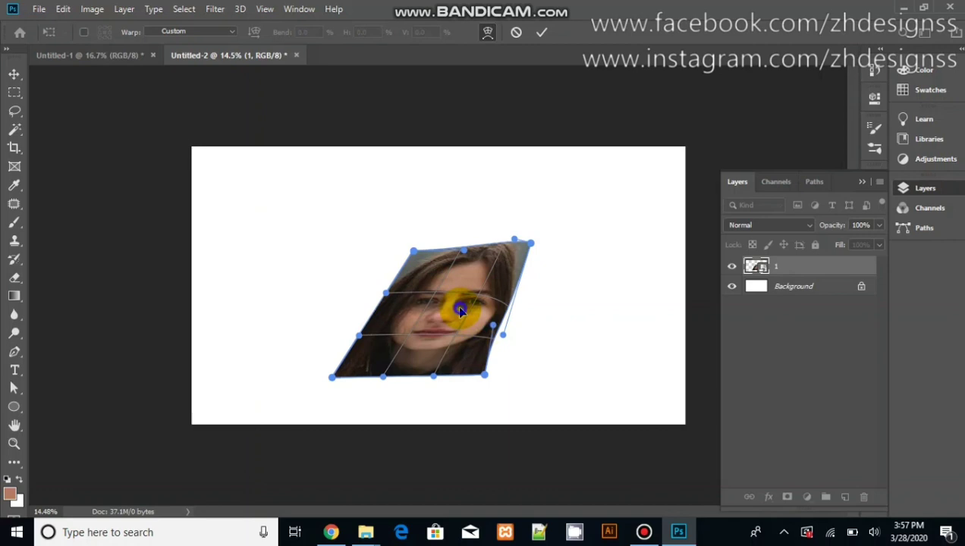
{"action": "right_click", "coordinate": [458, 308]}
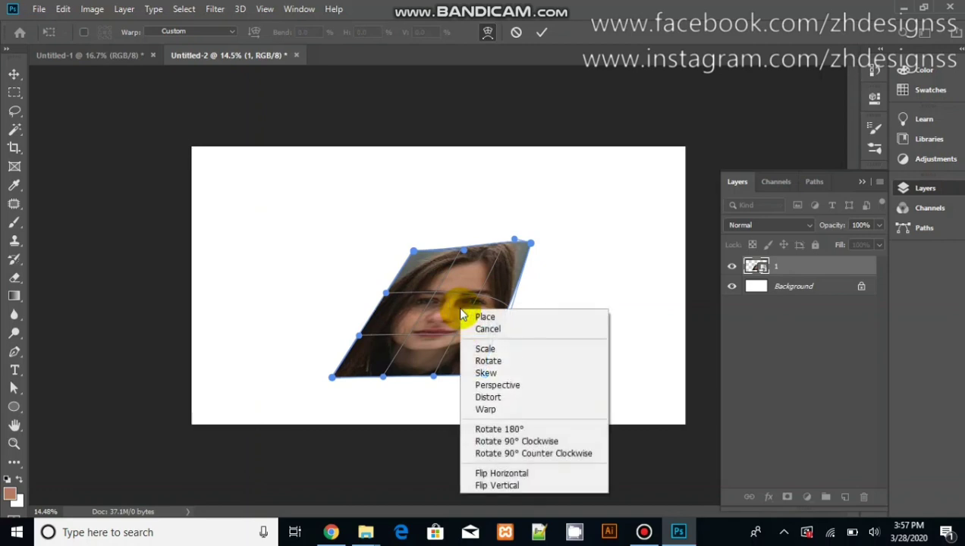
{"action": "left_click", "coordinate": [499, 430]}
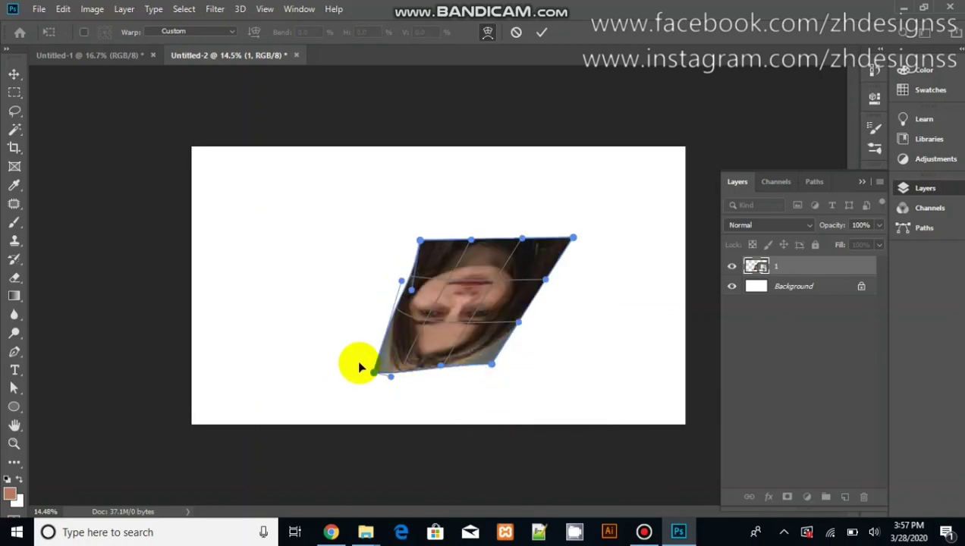
{"action": "right_click", "coordinate": [446, 341]}
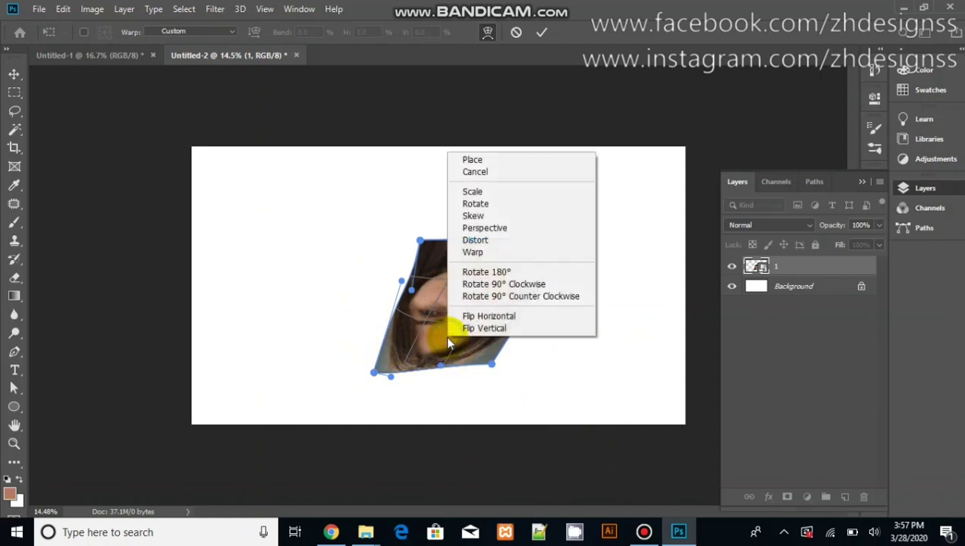
{"action": "left_click", "coordinate": [468, 287]}
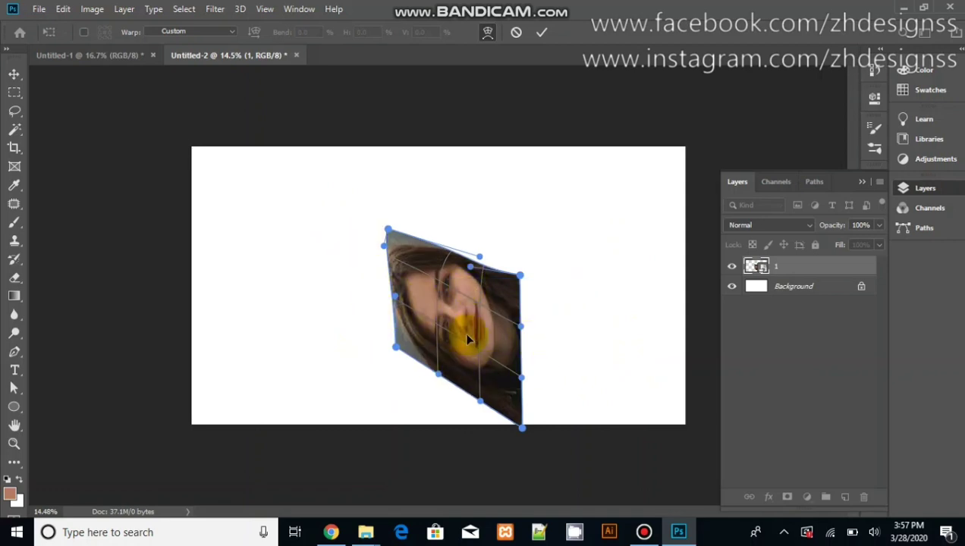
{"action": "right_click", "coordinate": [446, 332]}
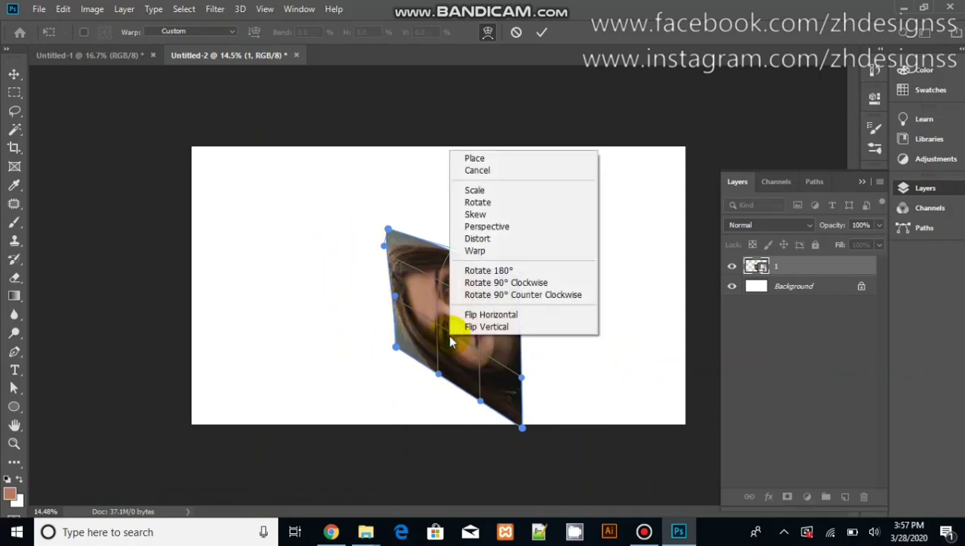
{"action": "left_click", "coordinate": [491, 295]}
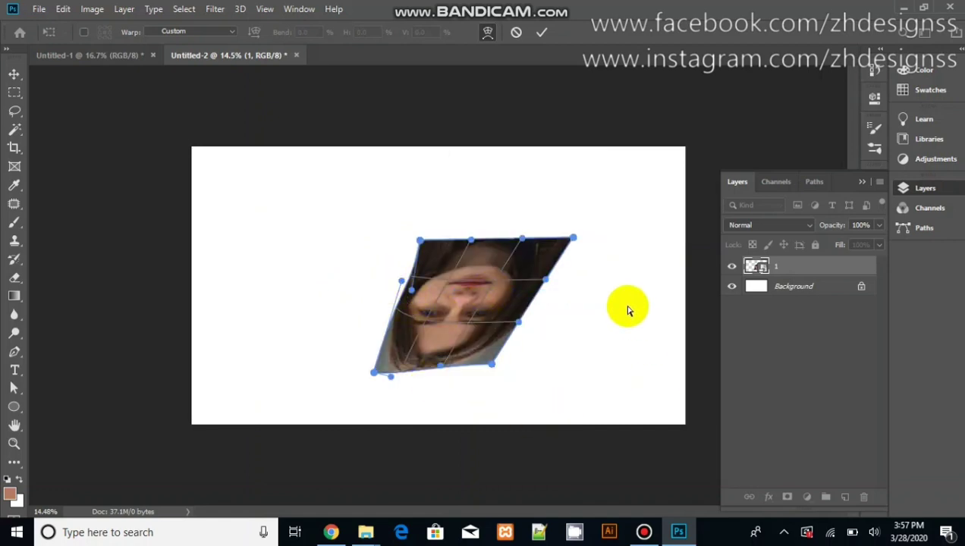
{"action": "right_click", "coordinate": [485, 312]}
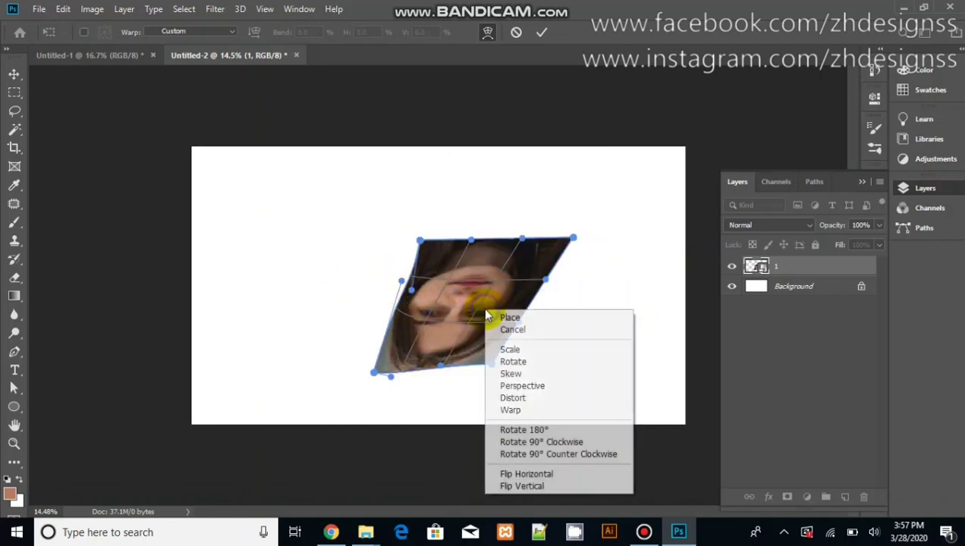
{"action": "left_click", "coordinate": [538, 475]}
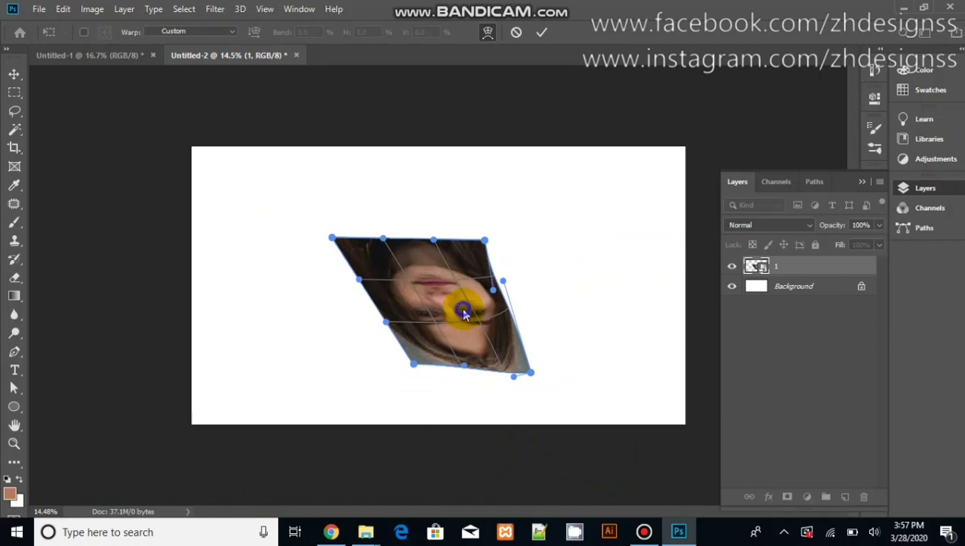
{"action": "right_click", "coordinate": [464, 313]}
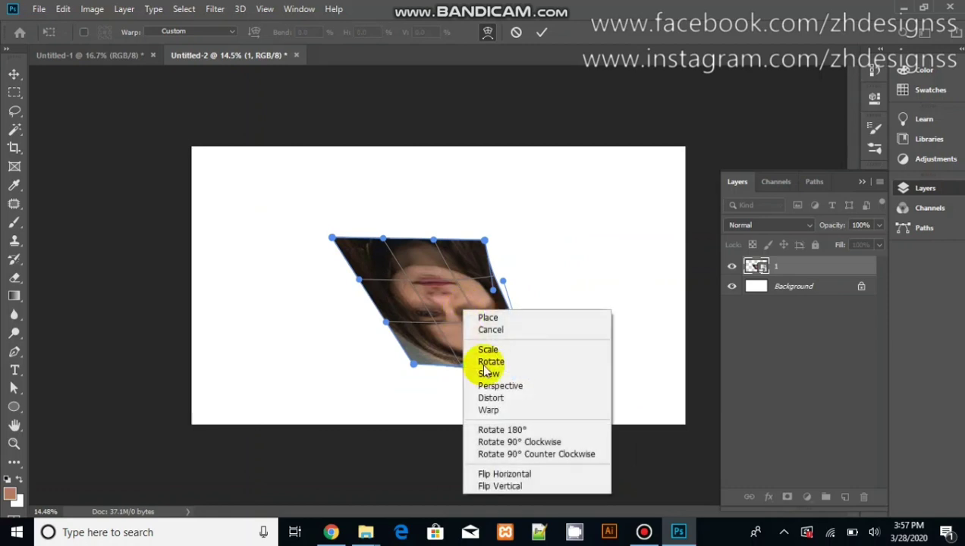
{"action": "left_click", "coordinate": [501, 487]}
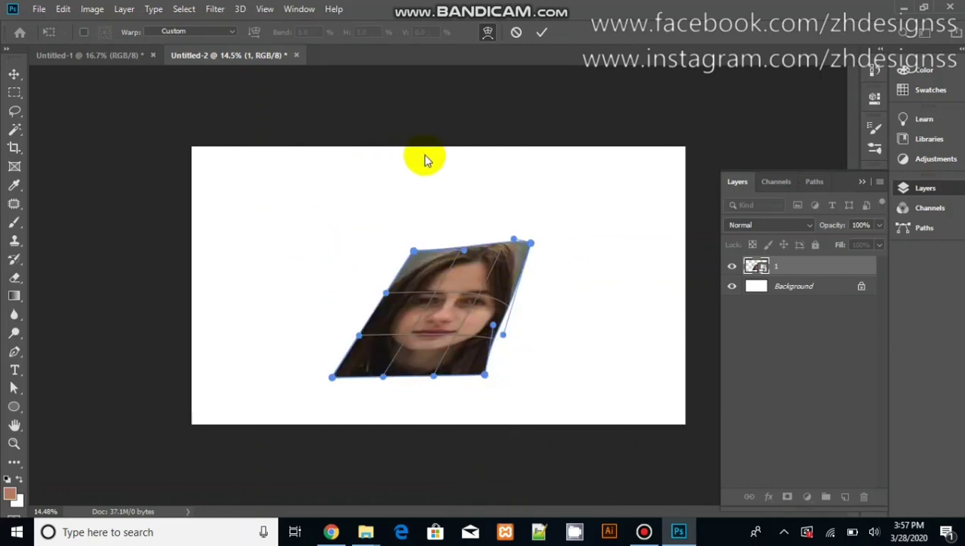
Apply the warp, then skew photo "1" into a slanted parallelogram and commit it.
{"action": "left_click", "coordinate": [542, 35]}
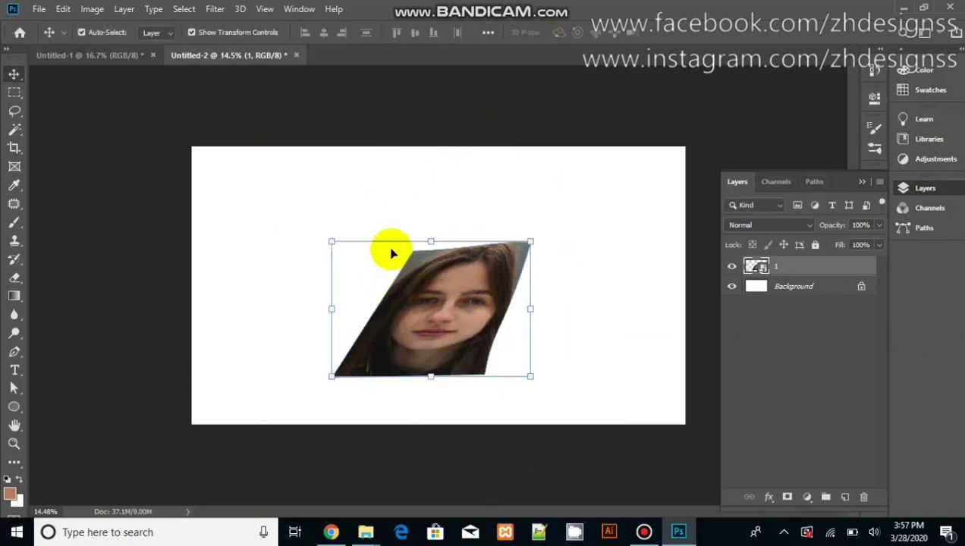
{"action": "left_click", "coordinate": [530, 241]}
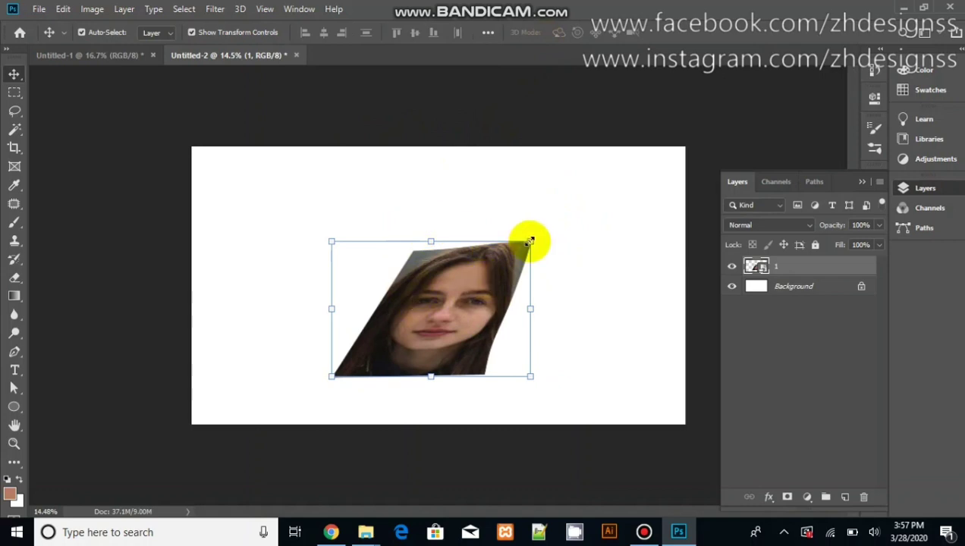
{"action": "left_click_drag", "start_coordinate": [530, 242], "coordinate": [461, 241]}
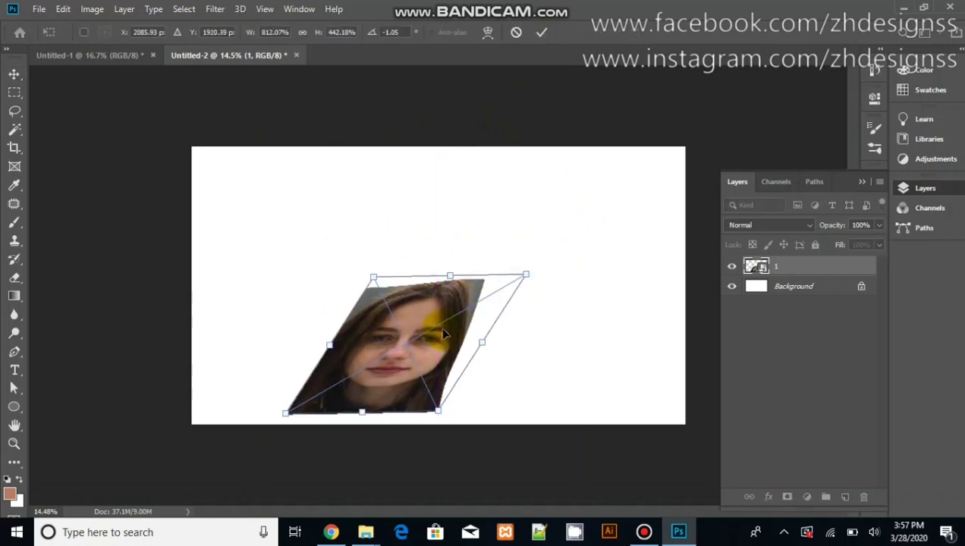
{"action": "left_click", "coordinate": [541, 31]}
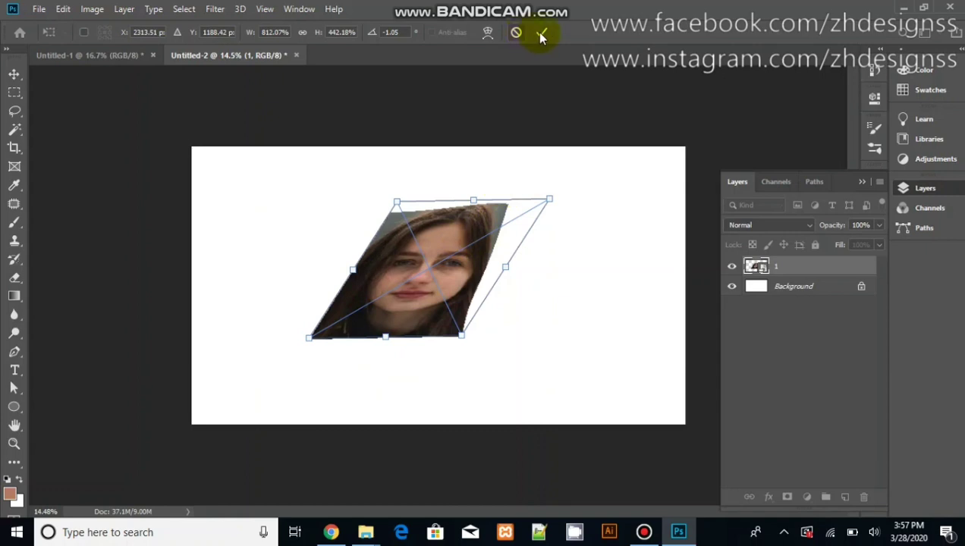